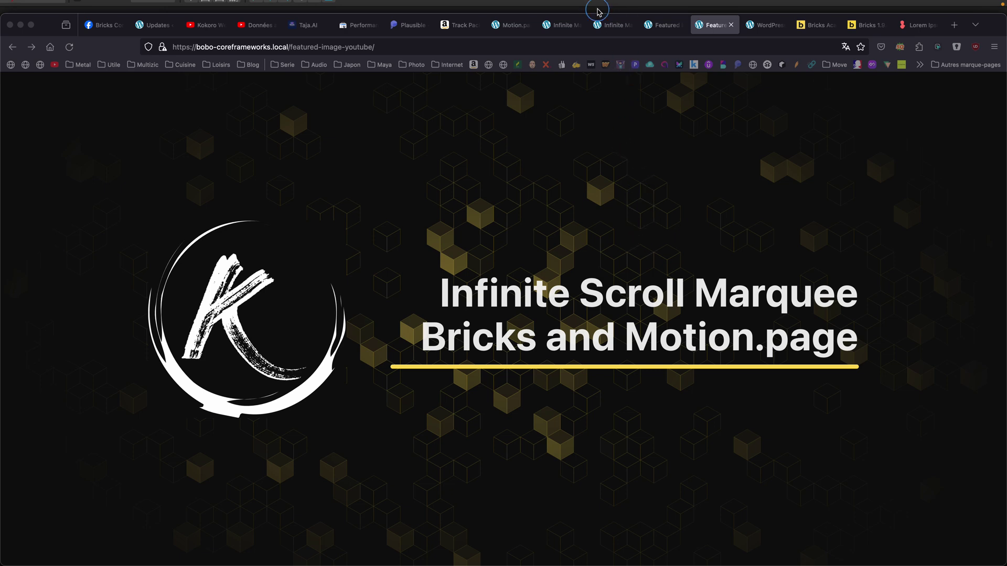
Step: Open the live infinite-marquee page in Firefox to watch the text and portraits loop
{"action": "left_click", "coordinate": [618, 31]}
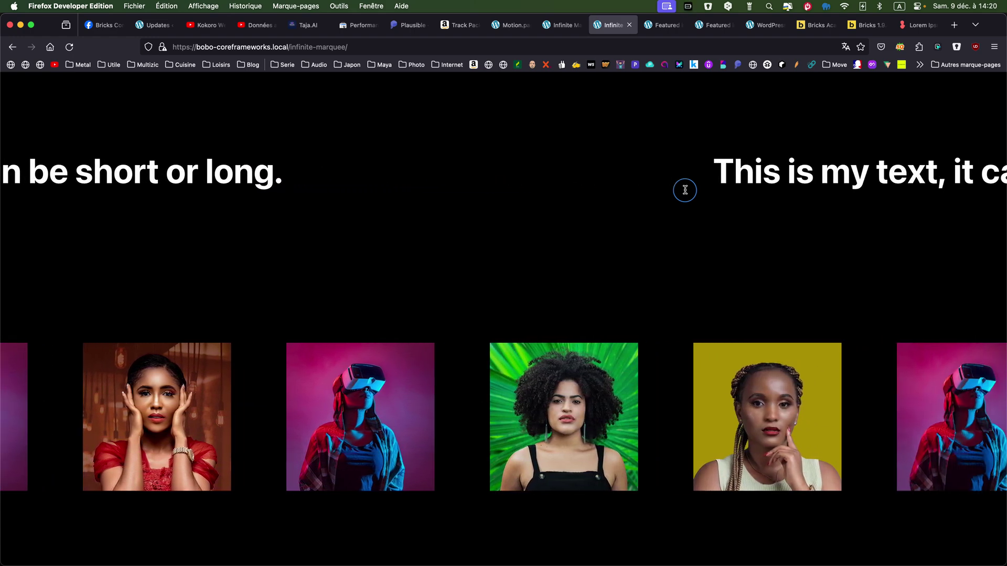
{"action": "right_click", "coordinate": [399, 119]}
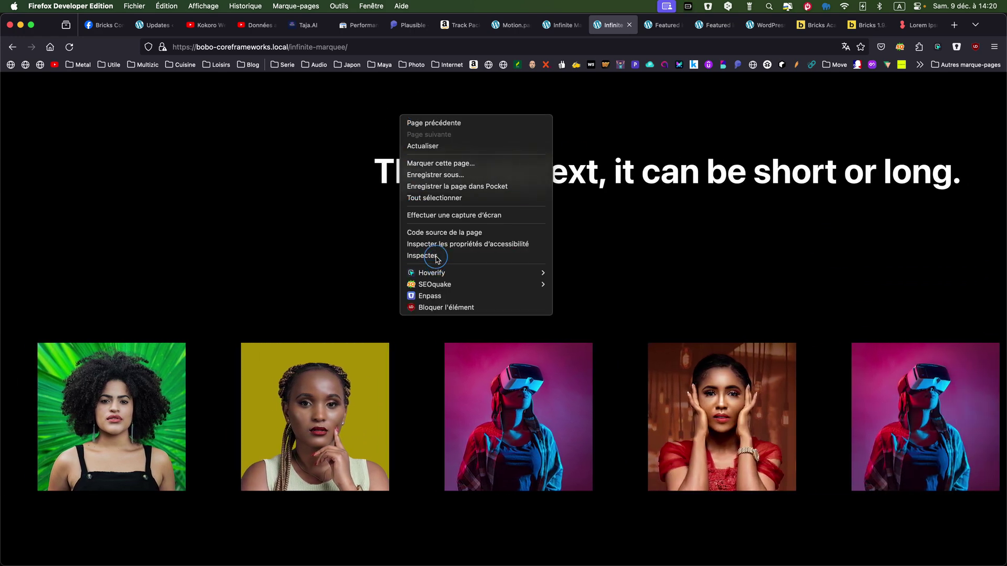
{"action": "left_click", "coordinate": [435, 257]}
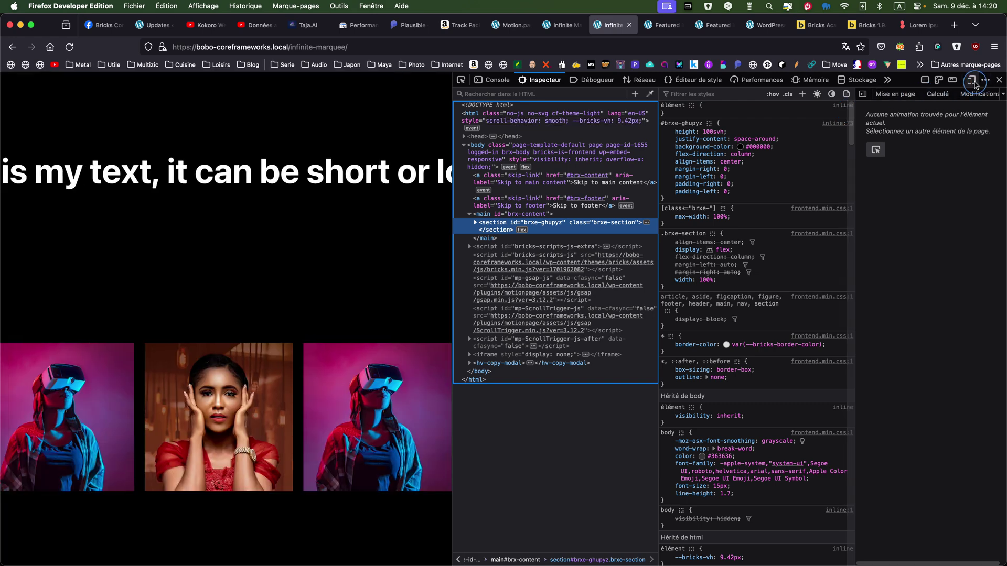
{"action": "left_click", "coordinate": [972, 81]}
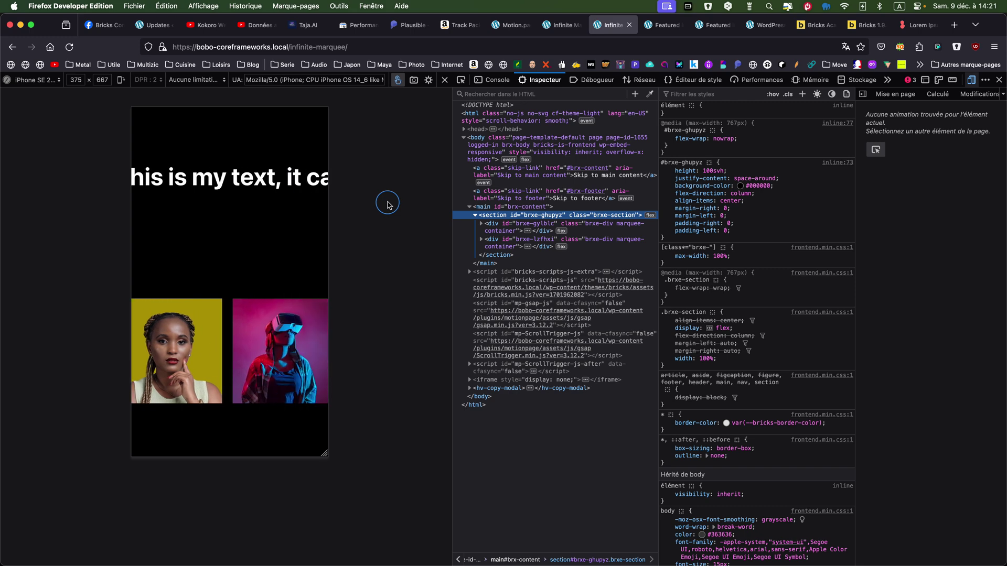
{"action": "left_click", "coordinate": [1000, 80]}
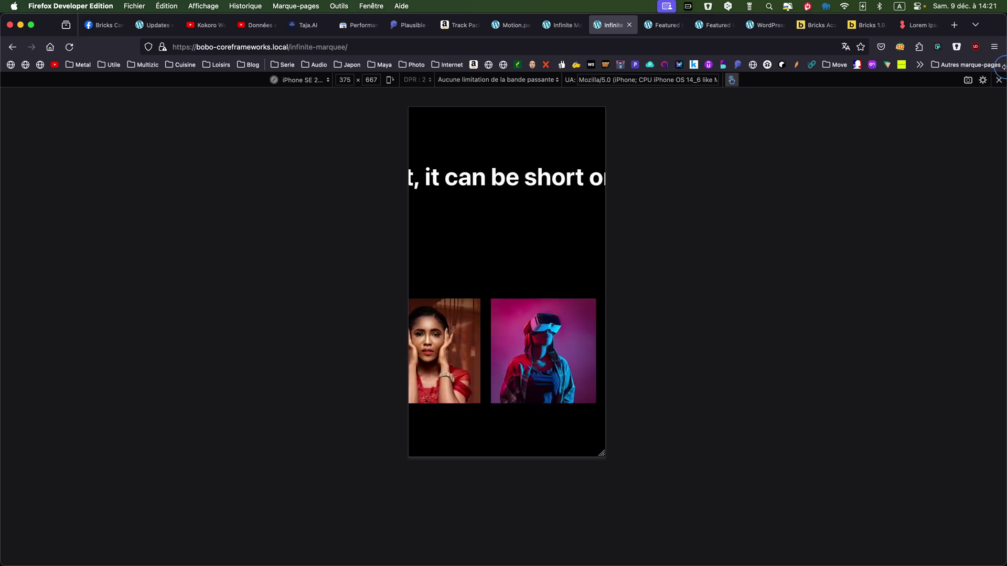
{"action": "left_click", "coordinate": [1000, 80]}
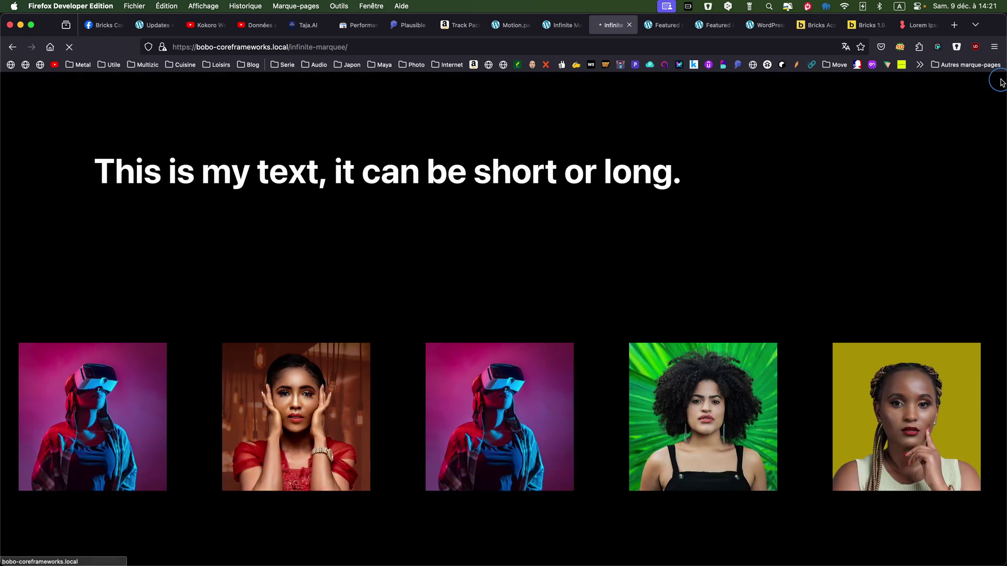
Step: In the builder, expand Section and Marquee 1 - Short Text to inspect its three Div items
{"action": "left_click", "coordinate": [564, 25]}
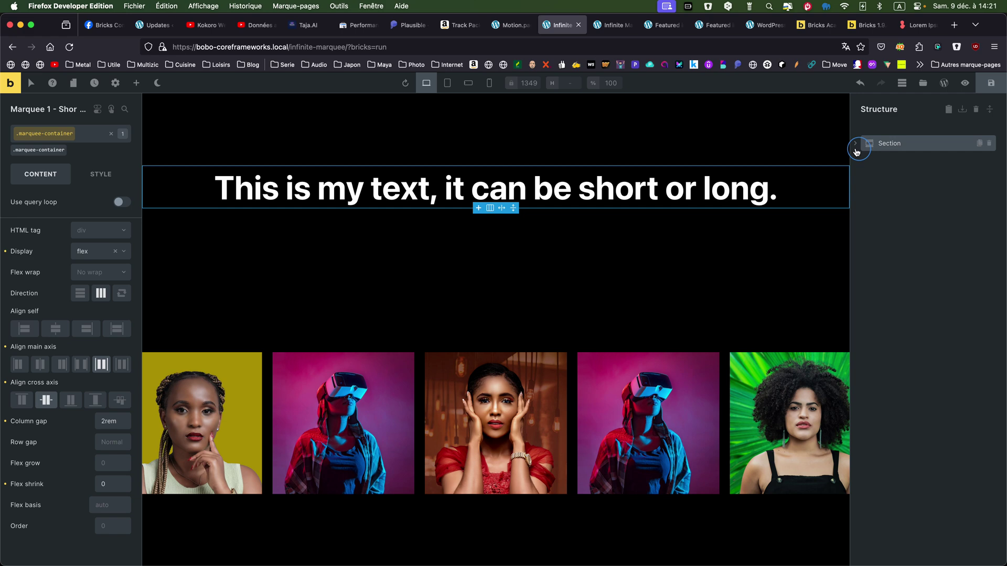
{"action": "left_click", "coordinate": [856, 145]}
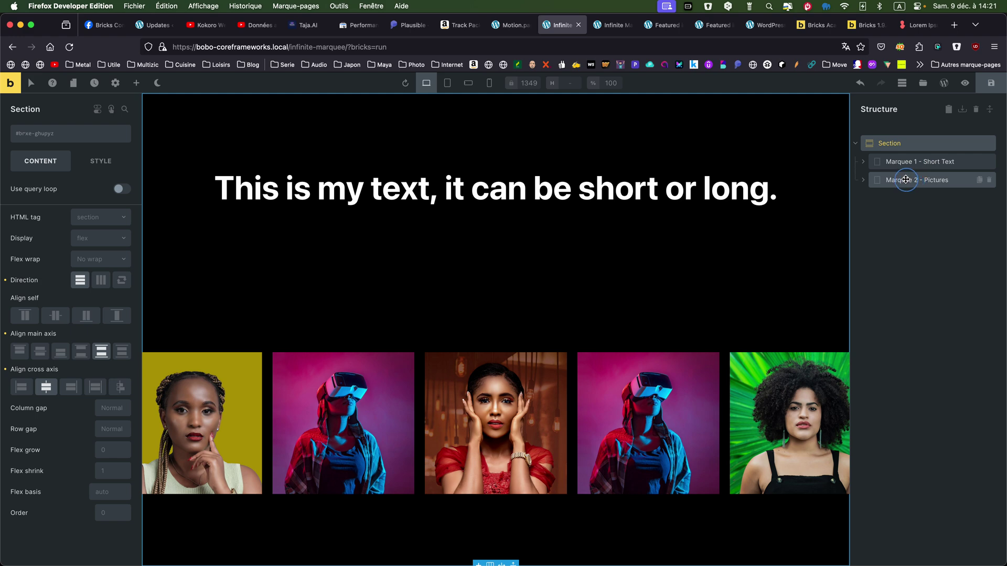
{"action": "left_click", "coordinate": [862, 164]}
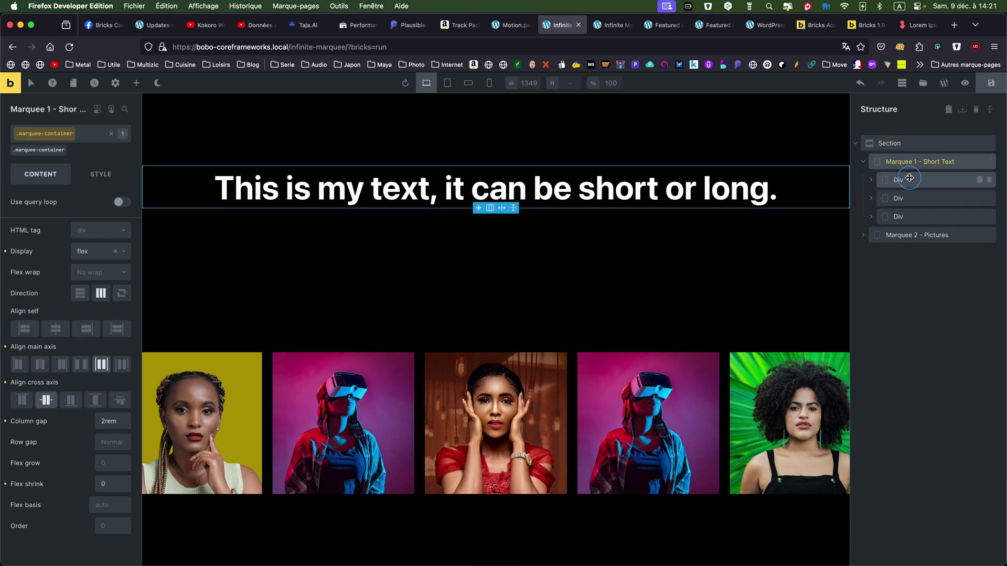
{"action": "left_click", "coordinate": [909, 178]}
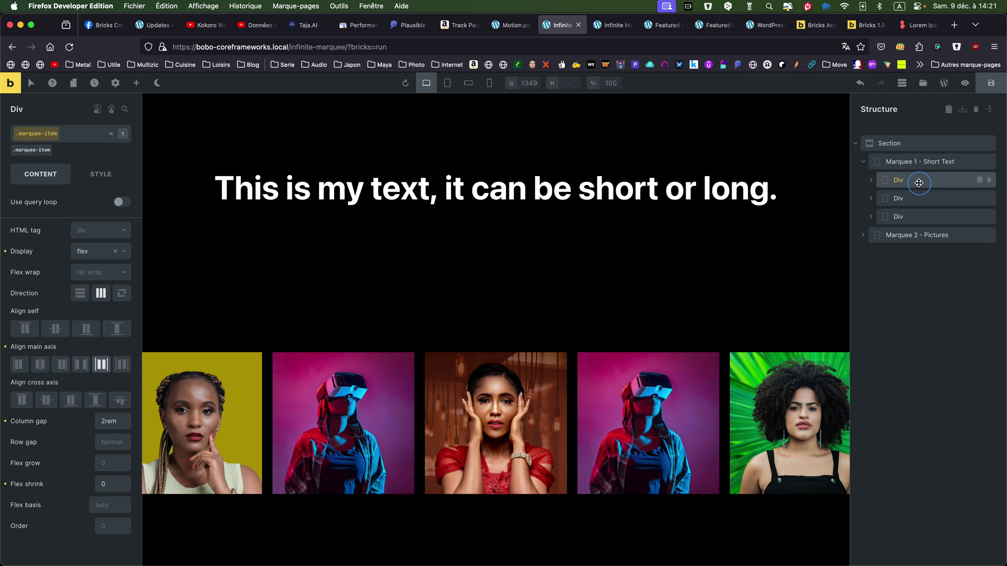
{"action": "left_click", "coordinate": [906, 160]}
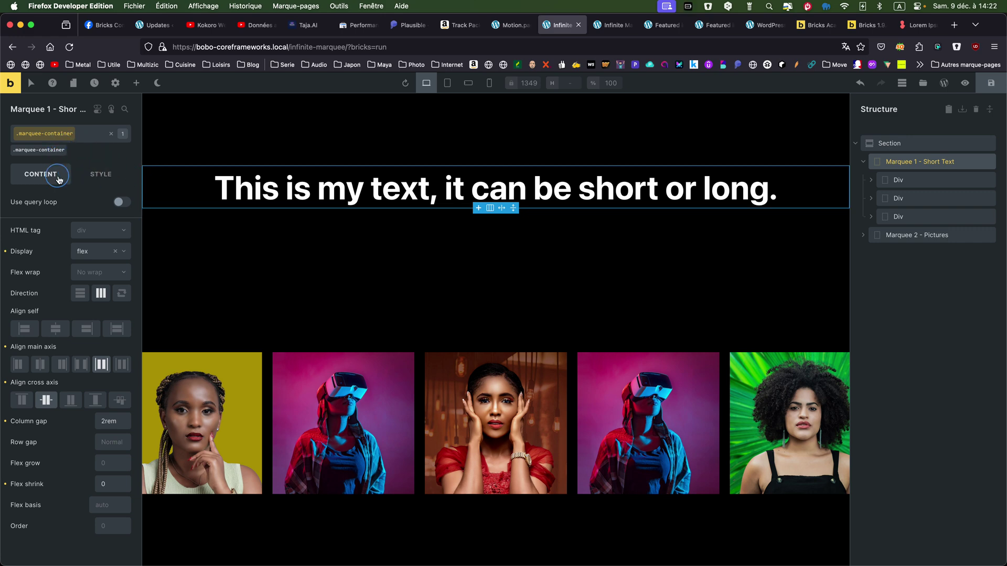
Step: Review Marquee 1 - Short Text's Layout style settings, then collapse the LAYOUT group
{"action": "left_click", "coordinate": [99, 174]}
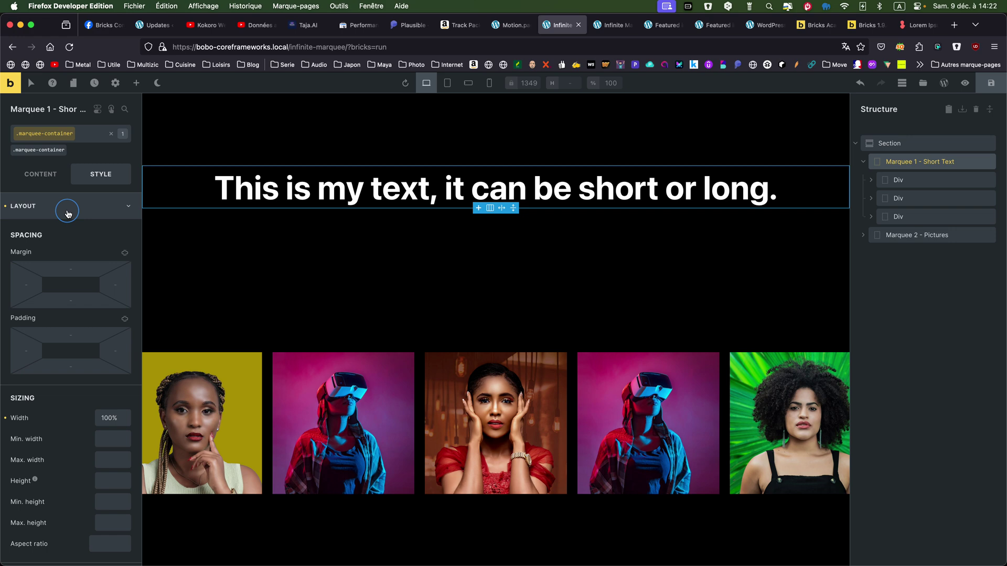
{"action": "scroll", "coordinate": [62, 260], "scroll_direction": "down", "scroll_amount": 15}
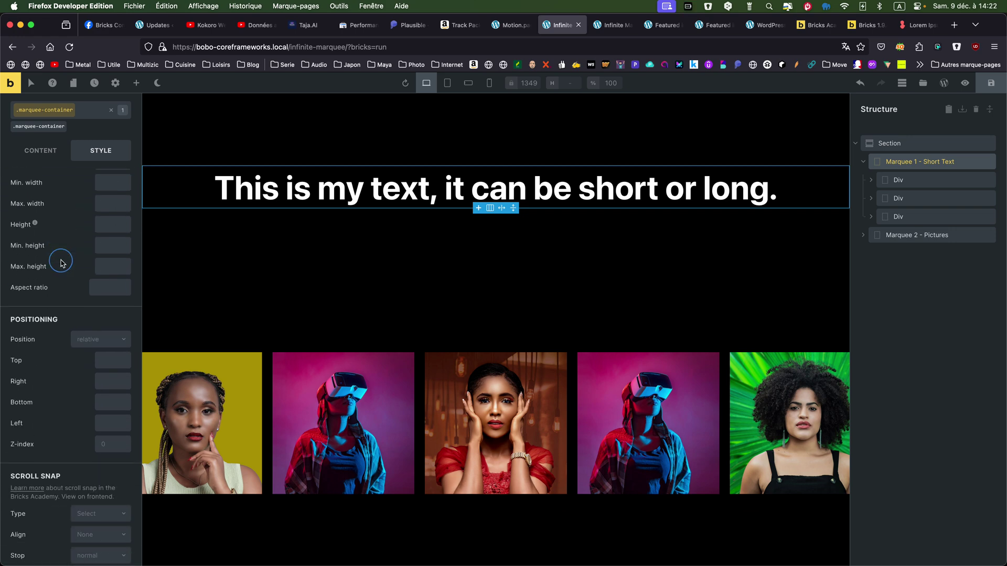
{"action": "scroll", "coordinate": [61, 260], "scroll_direction": "down", "scroll_amount": 5}
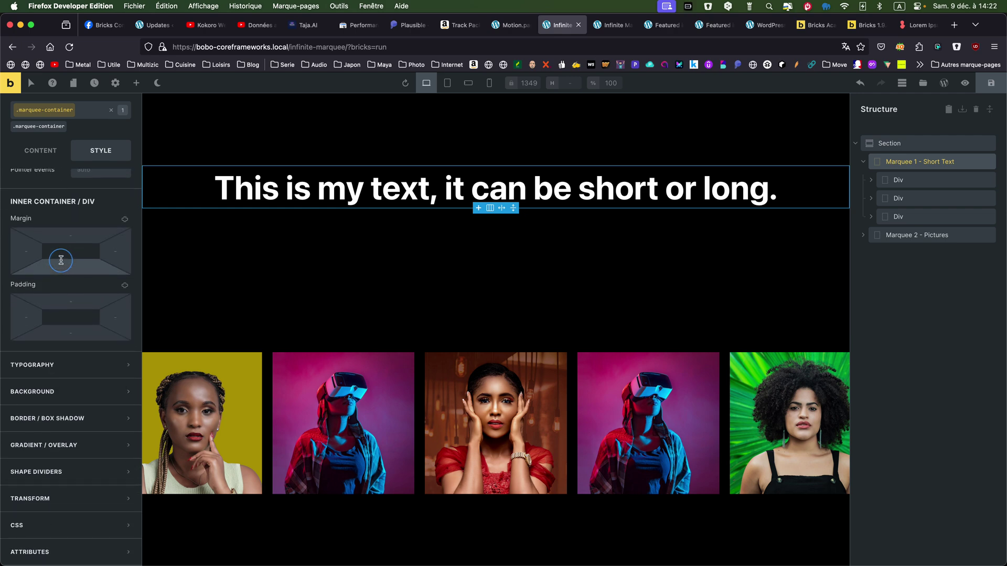
{"action": "scroll", "coordinate": [61, 259], "scroll_direction": "up", "scroll_amount": 12}
{"action": "scroll", "coordinate": [61, 259], "scroll_direction": "up", "scroll_amount": 6}
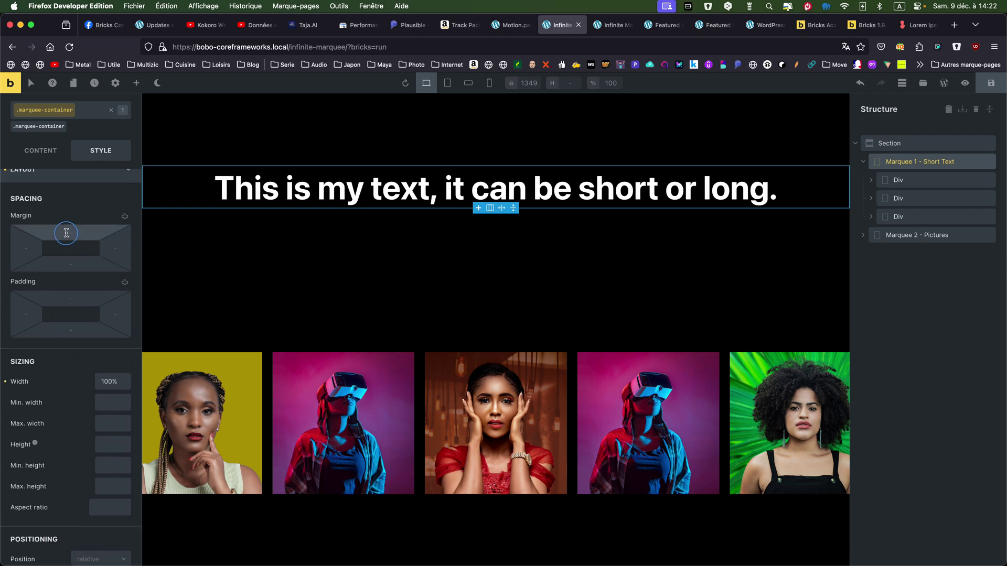
{"action": "left_click", "coordinate": [73, 215]}
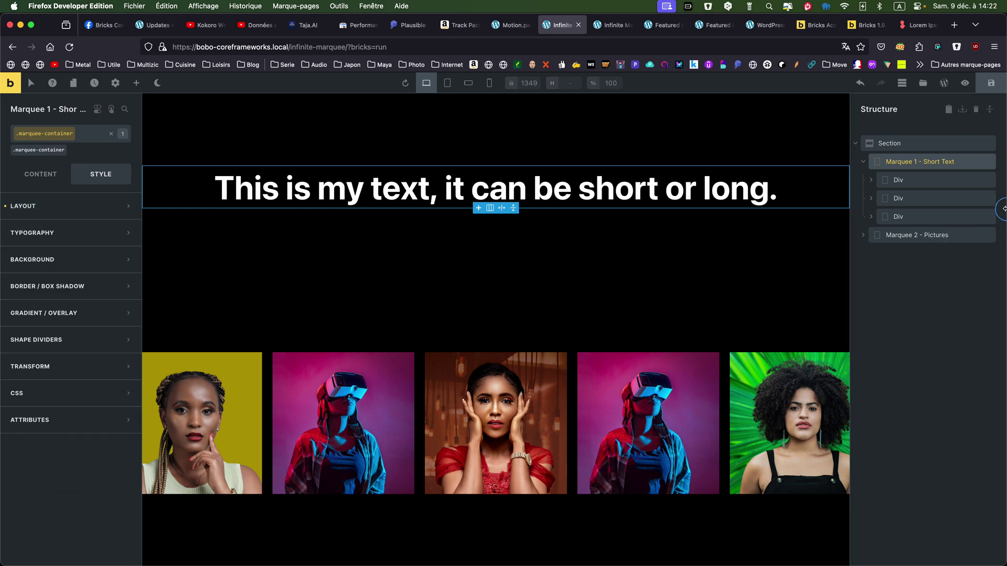
Step: Expand Marquee 1's first item to its Heading and Marquee 2's first item to its five pictures
{"action": "left_click", "coordinate": [909, 180]}
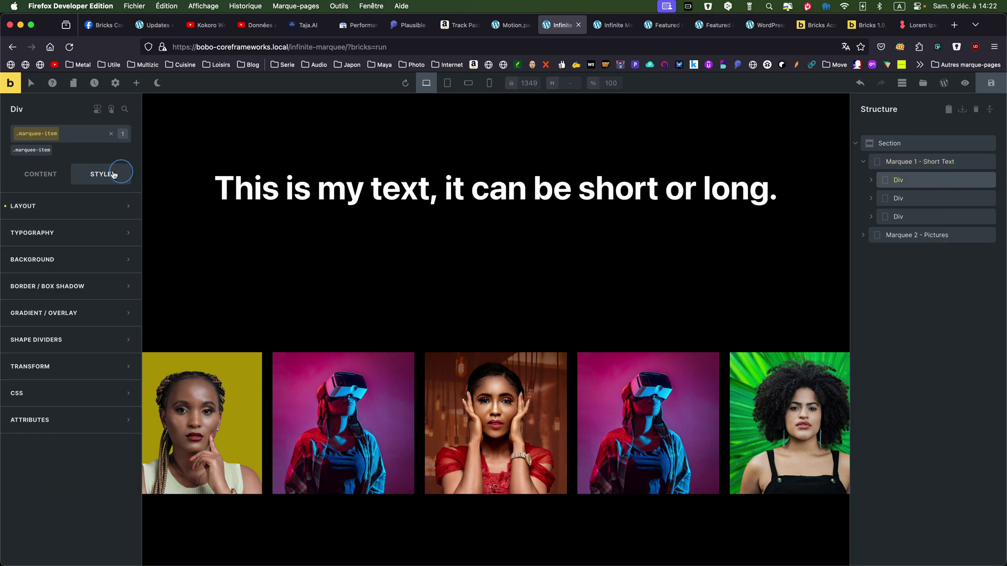
{"action": "left_click", "coordinate": [50, 178]}
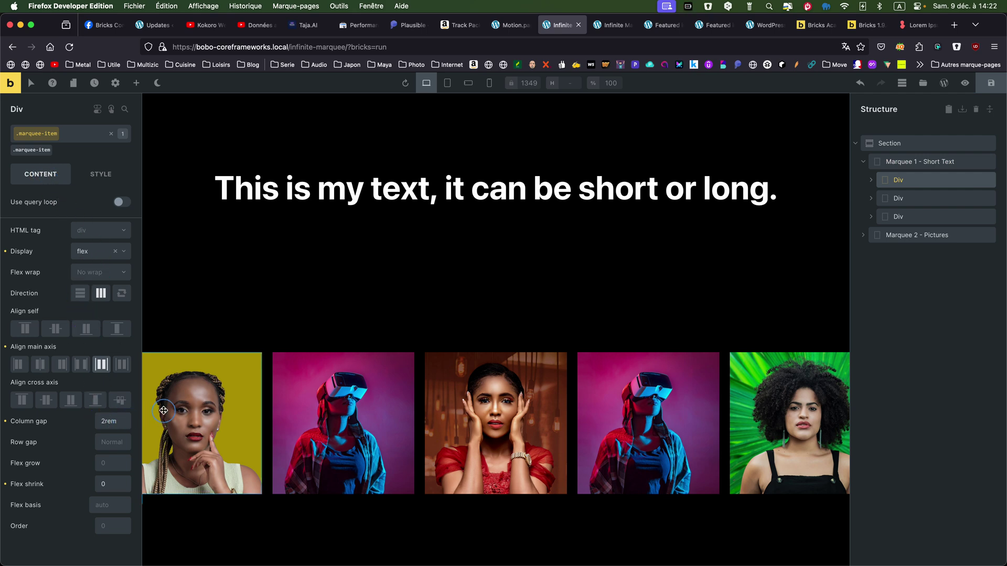
{"action": "left_click", "coordinate": [871, 180]}
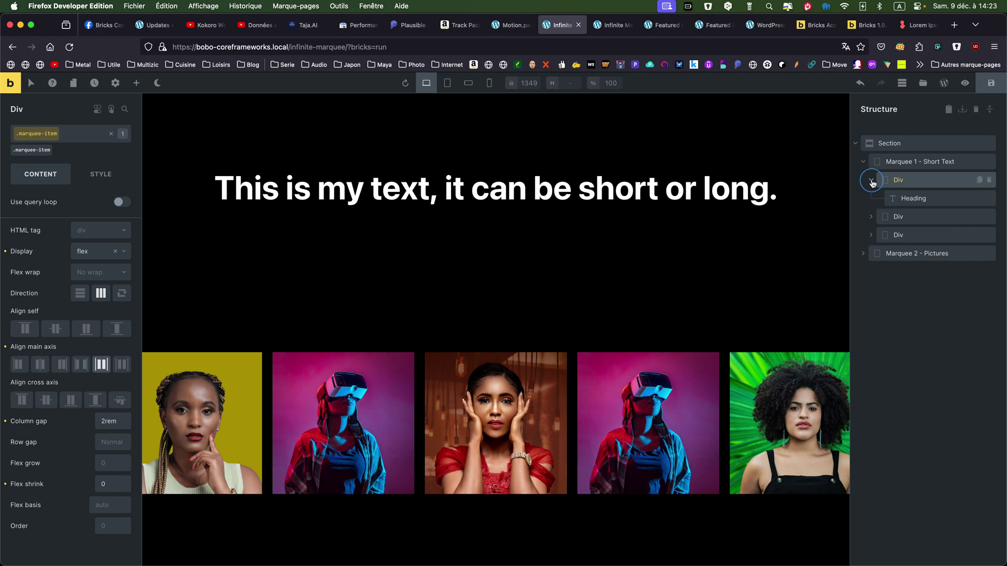
{"action": "left_click", "coordinate": [866, 255]}
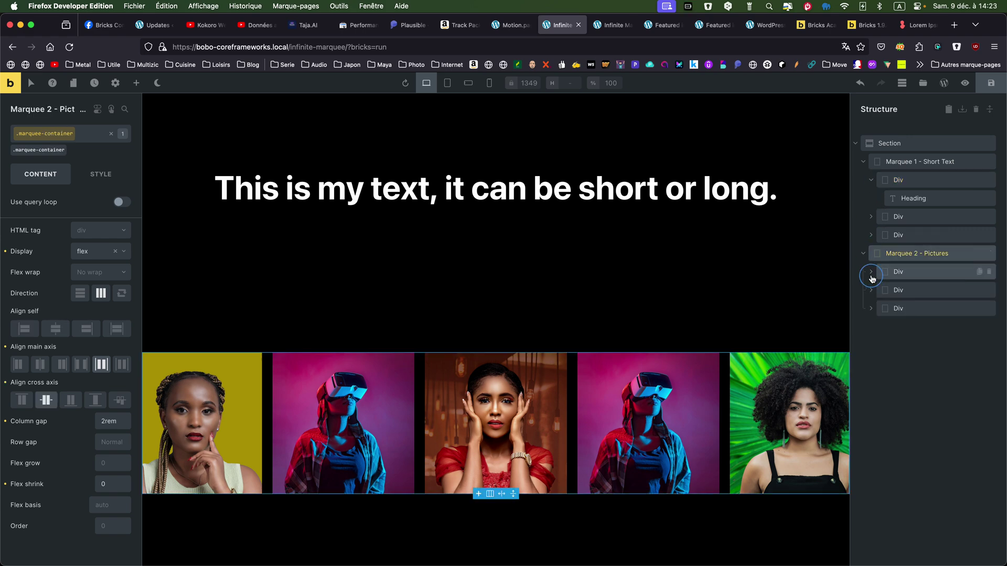
{"action": "left_click", "coordinate": [871, 273]}
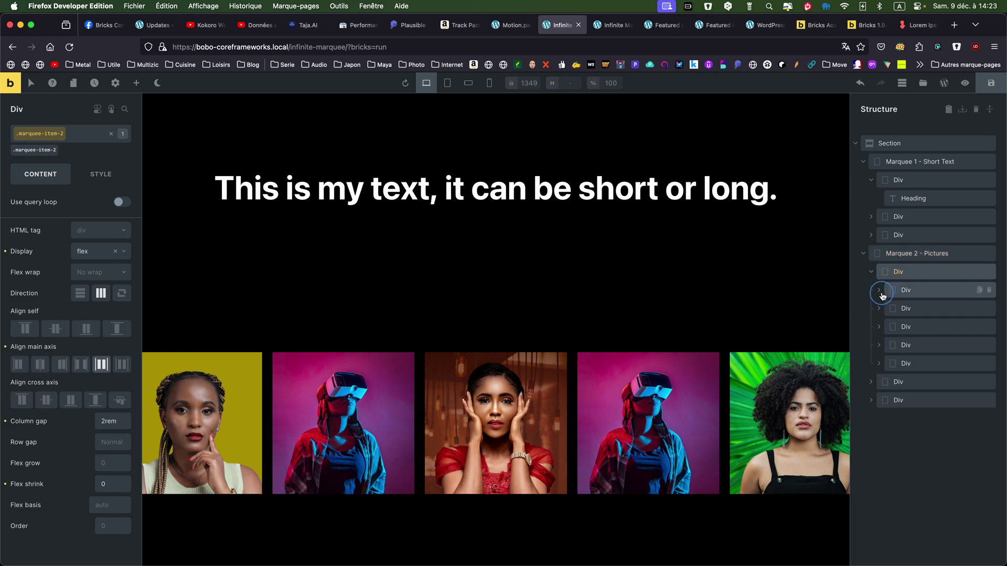
{"action": "left_click", "coordinate": [879, 292]}
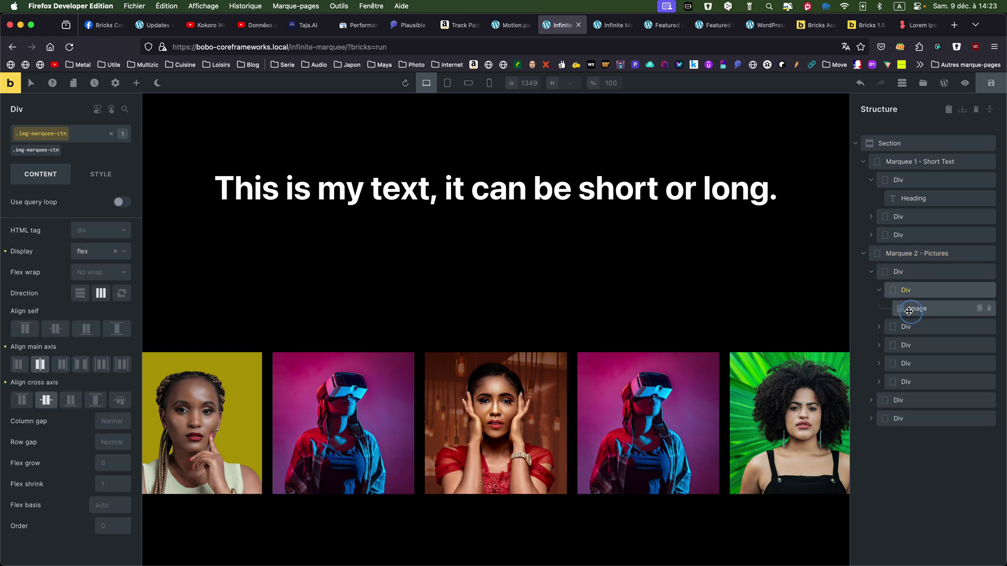
{"action": "left_click", "coordinate": [893, 271]}
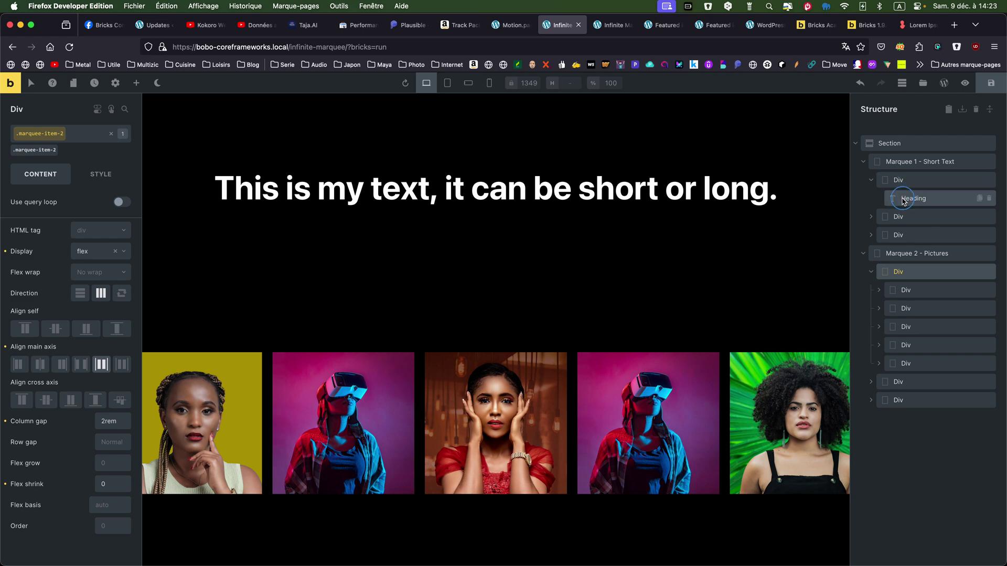
Step: Show the style settings of Marquee 1's first item: 100% width, max-content minimum width
{"action": "left_click", "coordinate": [912, 201]}
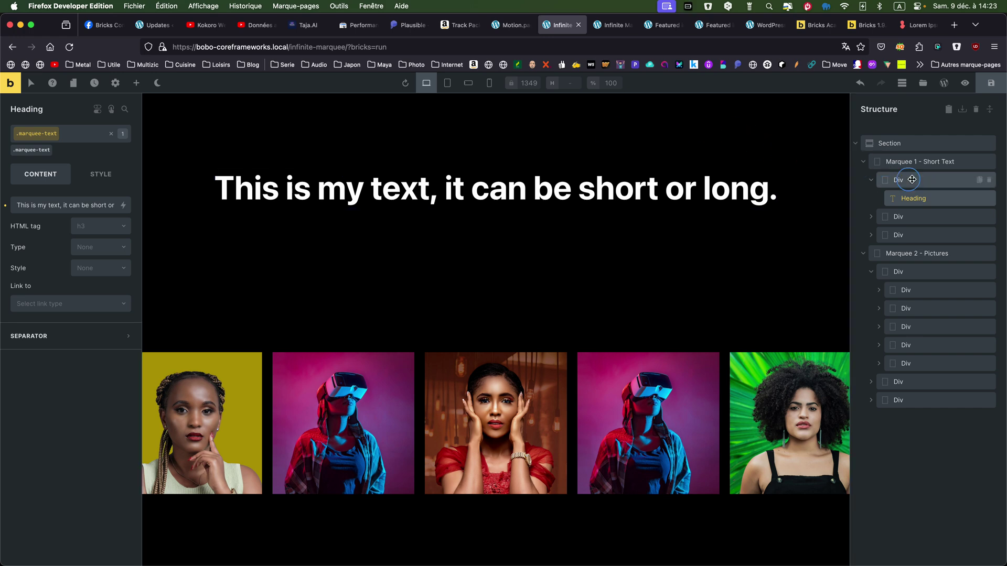
{"action": "left_click", "coordinate": [912, 180]}
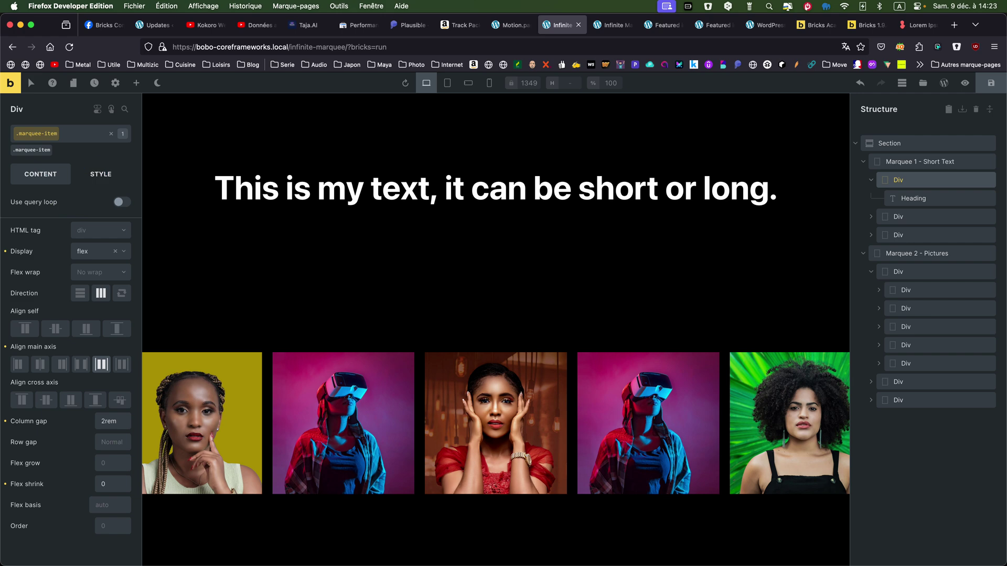
{"action": "left_click", "coordinate": [100, 174]}
{"action": "left_click", "coordinate": [50, 205]}
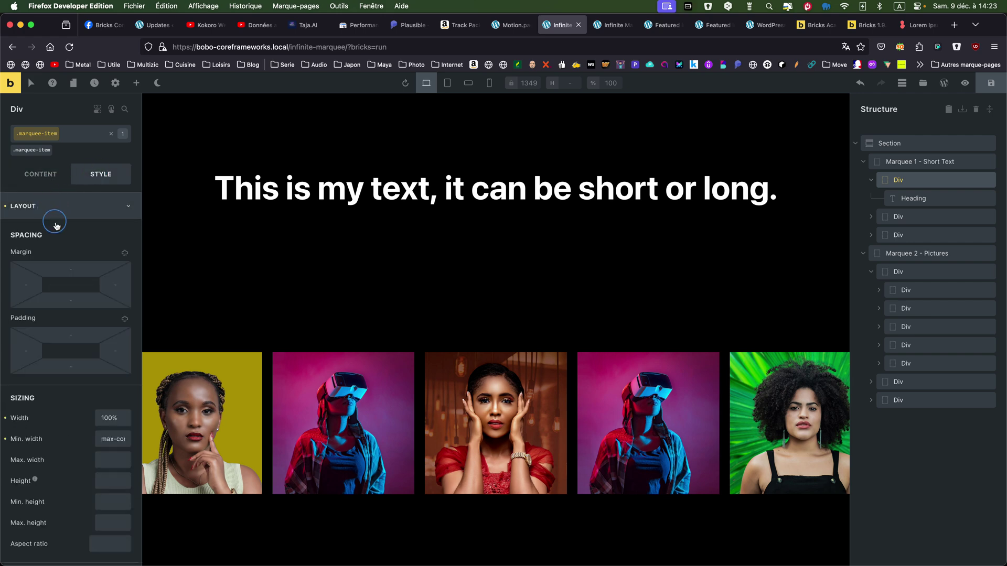
{"action": "scroll", "coordinate": [102, 375], "scroll_direction": "down", "scroll_amount": 3}
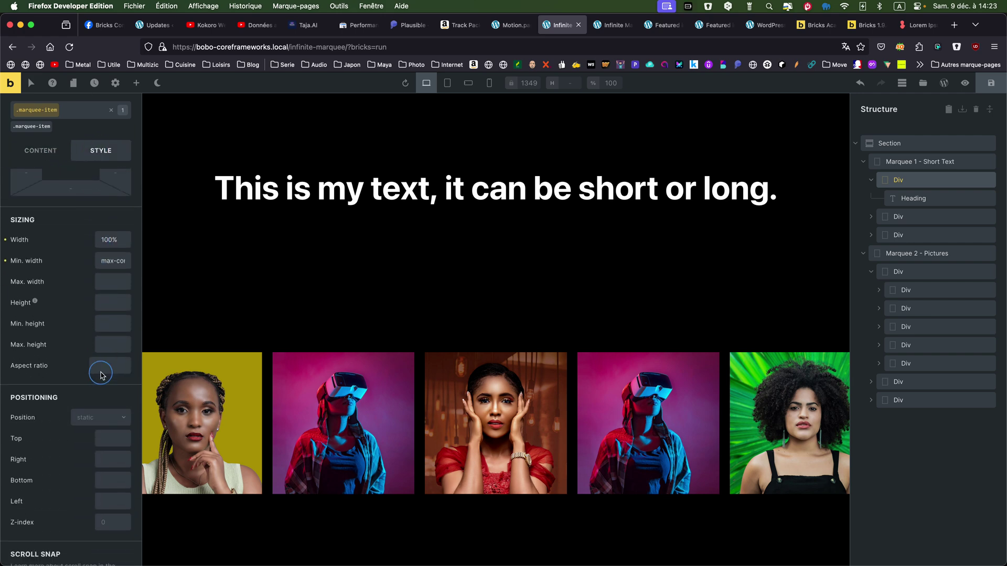
{"action": "scroll", "coordinate": [101, 375], "scroll_direction": "up", "scroll_amount": 2}
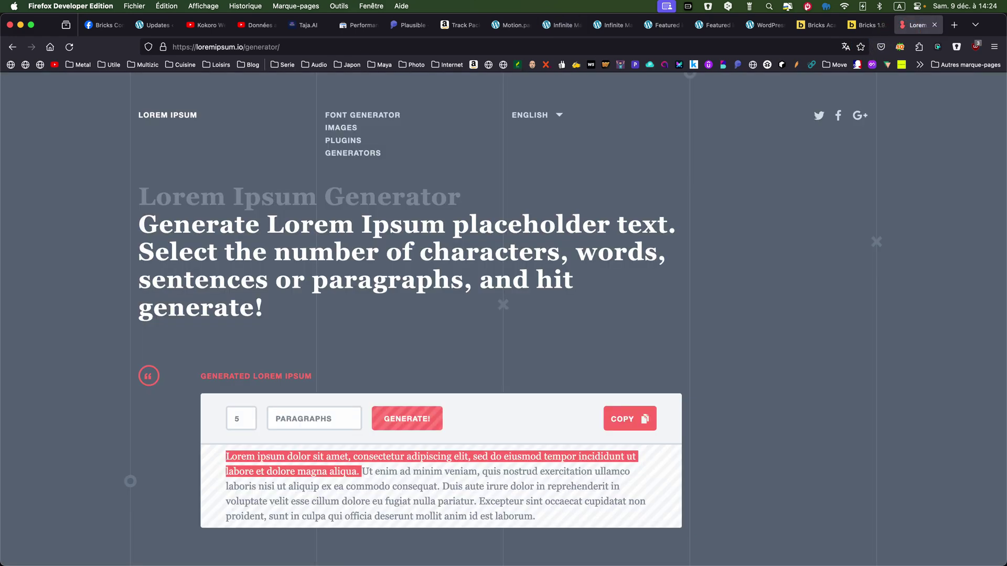
Step: Copy the first lorem ipsum sentence from loremipsum.io, then select the marquee-text Heading in the builder
{"action": "left_click", "coordinate": [915, 24]}
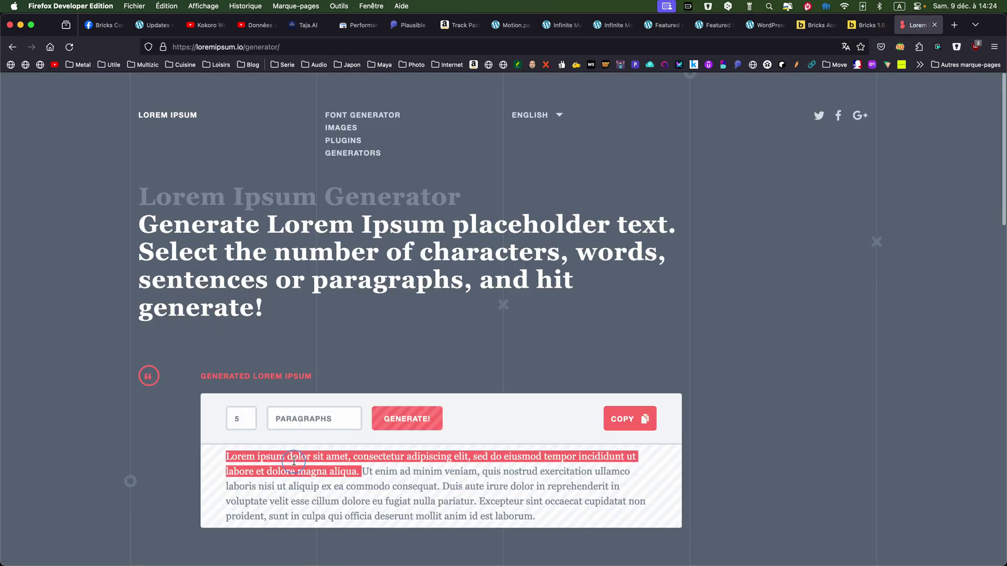
{"action": "key", "text": "super+c"}
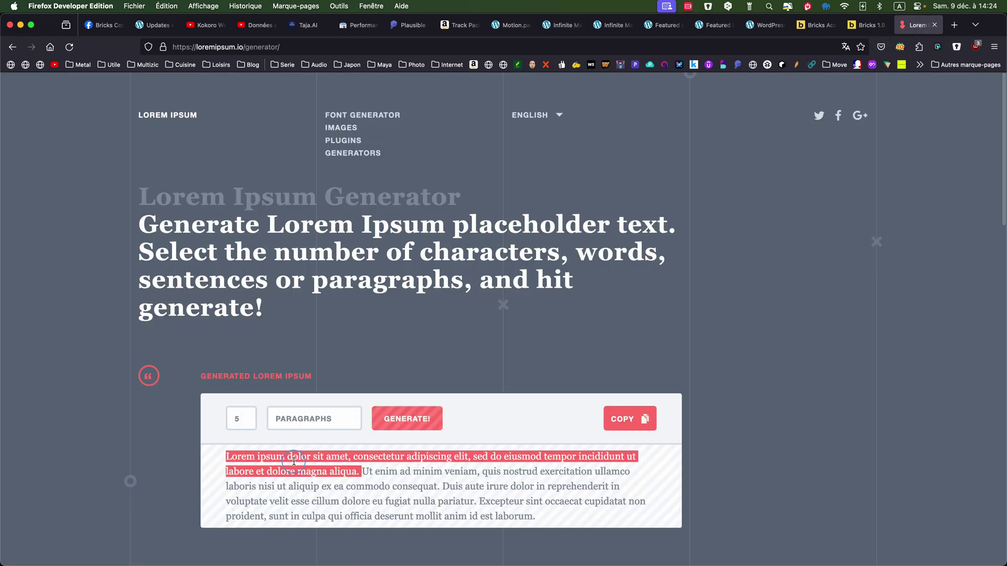
{"action": "left_click", "coordinate": [564, 30]}
{"action": "left_click", "coordinate": [928, 199]}
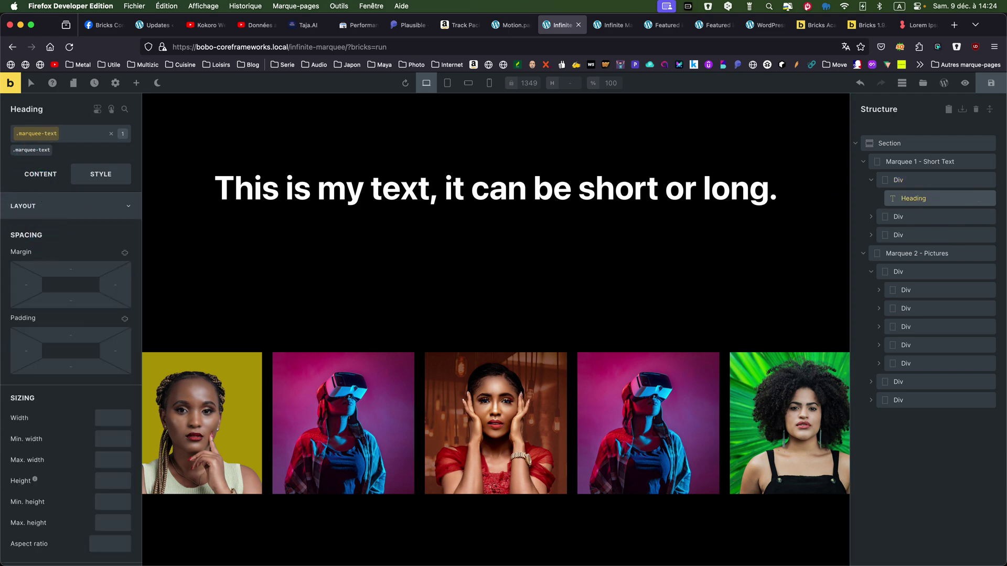
Step: Replace the Heading's text with the copied lorem ipsum sentence
{"action": "left_click", "coordinate": [40, 174]}
{"action": "triple_click", "coordinate": [57, 205]}
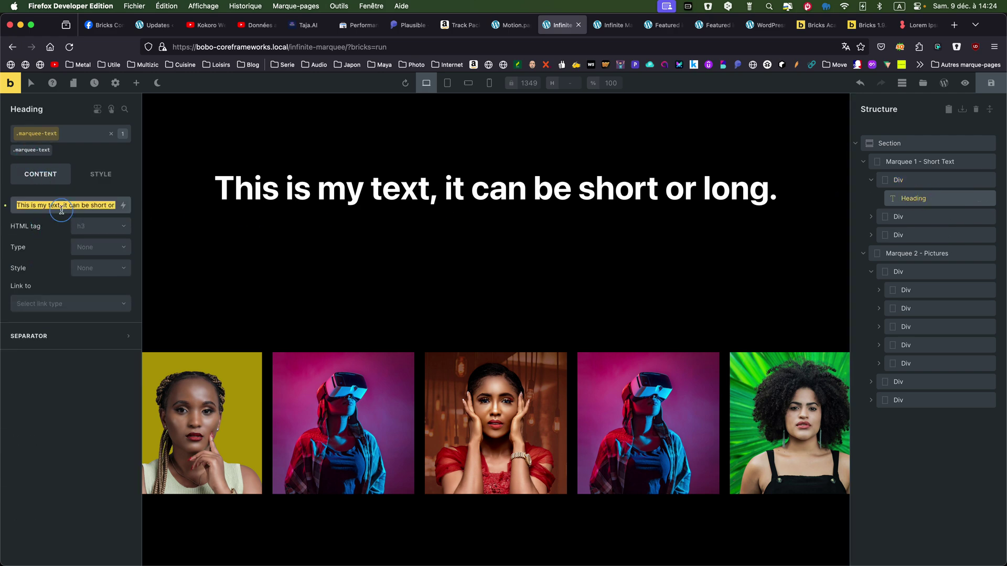
{"action": "key", "text": "super+v"}
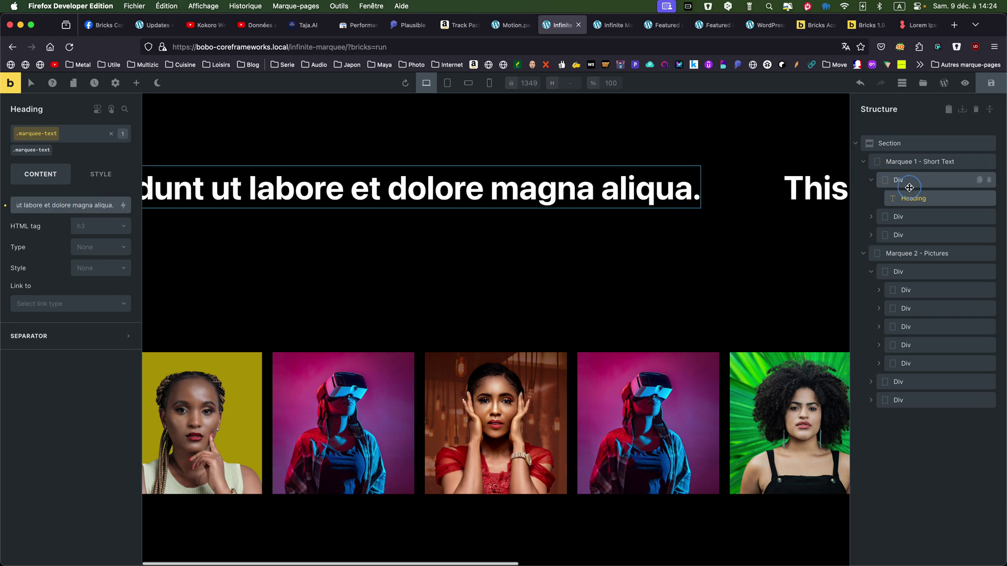
Step: Delete the two outdated text items and duplicate the updated item twice
{"action": "left_click", "coordinate": [989, 216]}
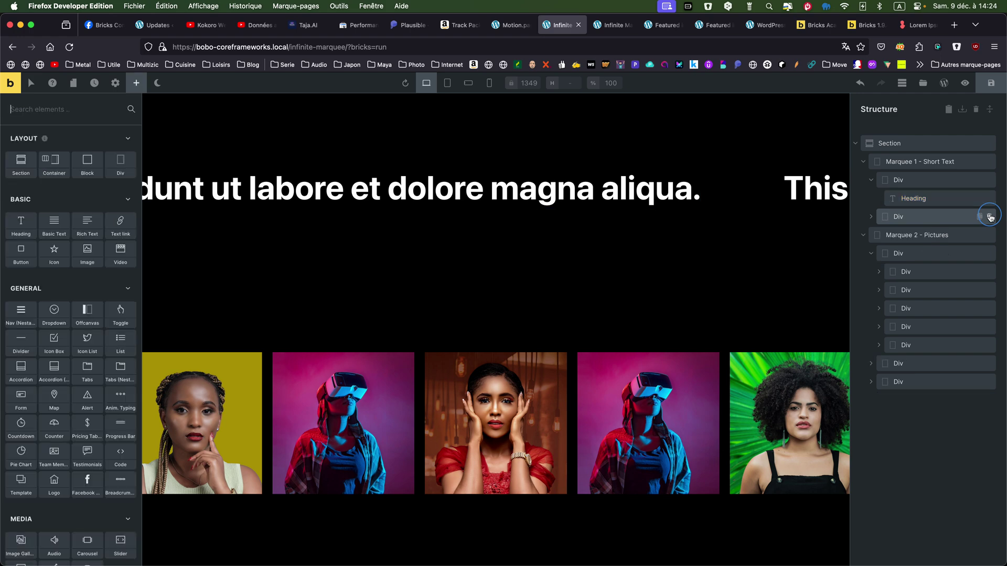
{"action": "left_click", "coordinate": [989, 216]}
{"action": "left_click", "coordinate": [979, 180]}
{"action": "left_click", "coordinate": [979, 180]}
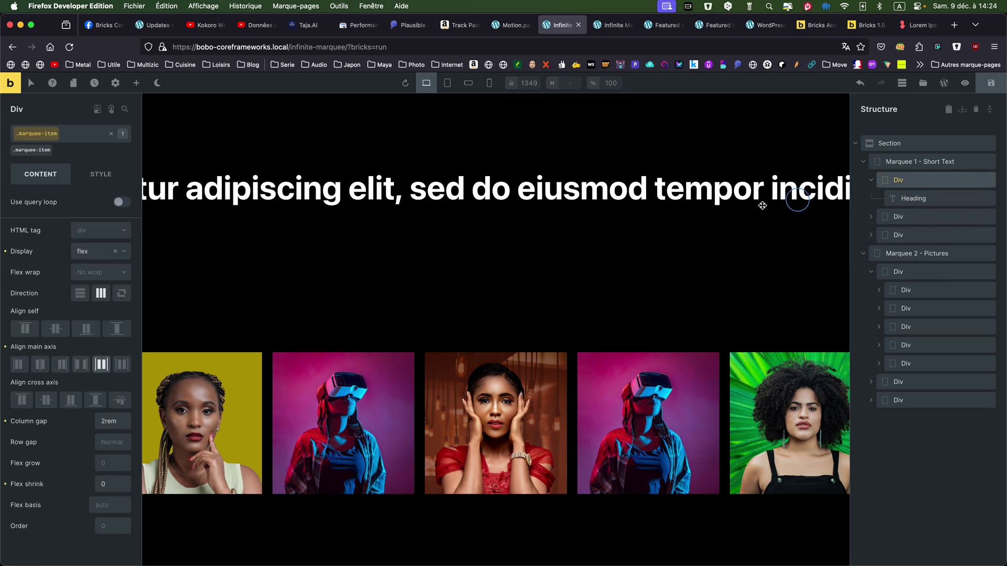
Step: Clear the text item's max-content Min. width in its Layout style settings
{"action": "left_click", "coordinate": [100, 174]}
{"action": "left_click", "coordinate": [109, 439]}
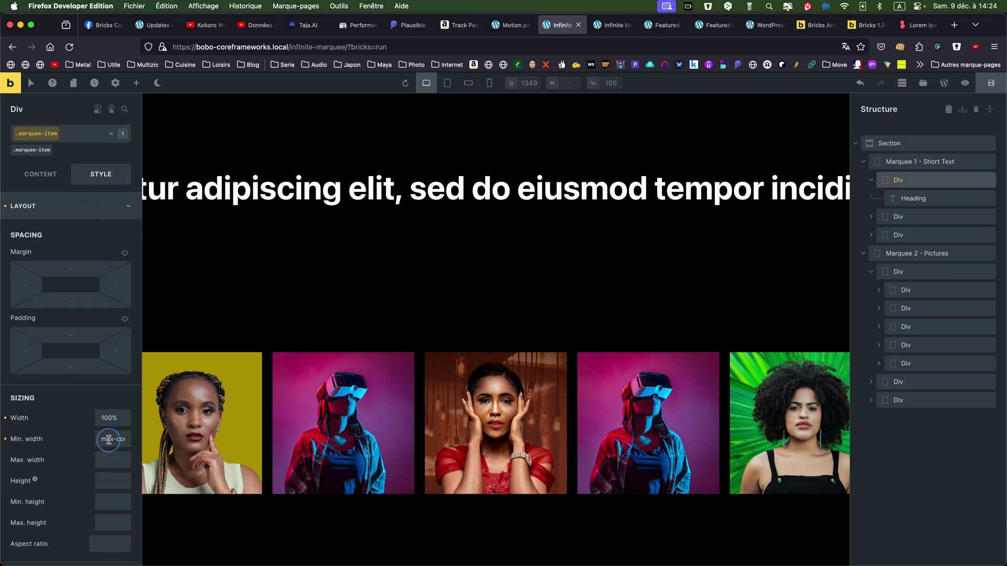
{"action": "triple_click", "coordinate": [109, 439]}
{"action": "key", "text": "BackSpace"}
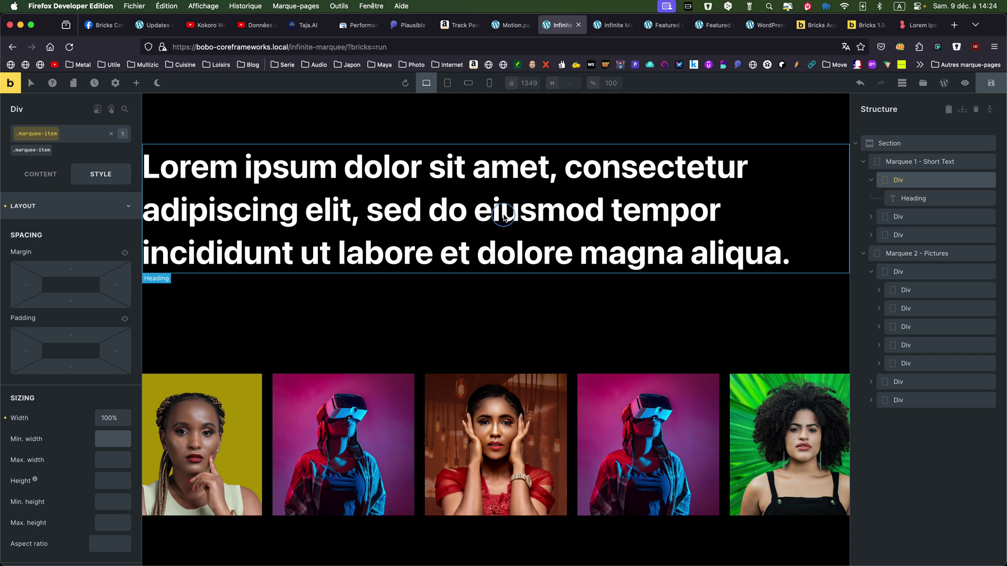
{"action": "scroll", "coordinate": [49, 488], "scroll_direction": "down", "scroll_amount": 15}
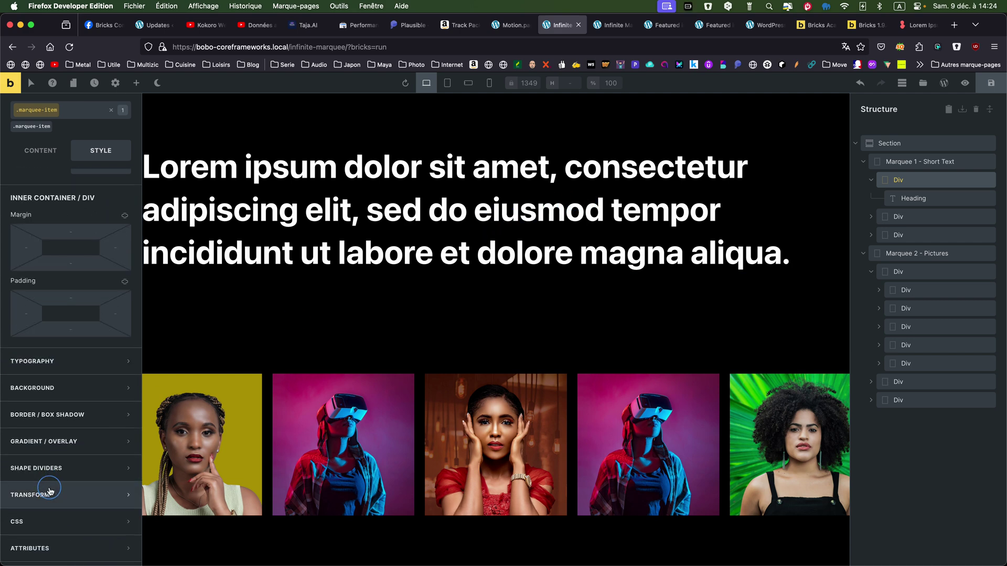
Step: Add custom CSS '%root% { white-space: nowrap; }' to the text item and save the page
{"action": "left_click", "coordinate": [45, 527]}
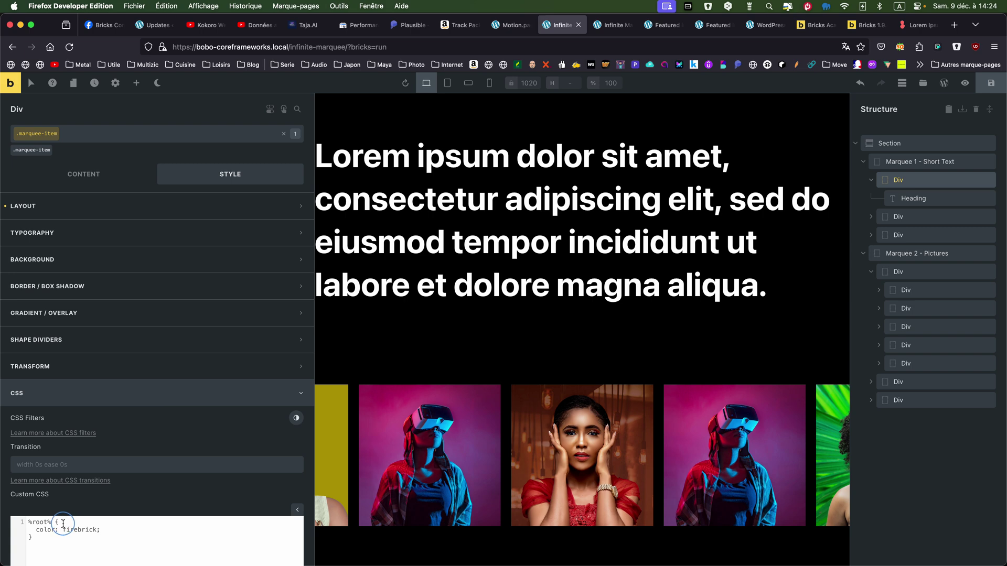
{"action": "scroll", "coordinate": [63, 519], "scroll_direction": "down", "scroll_amount": 6}
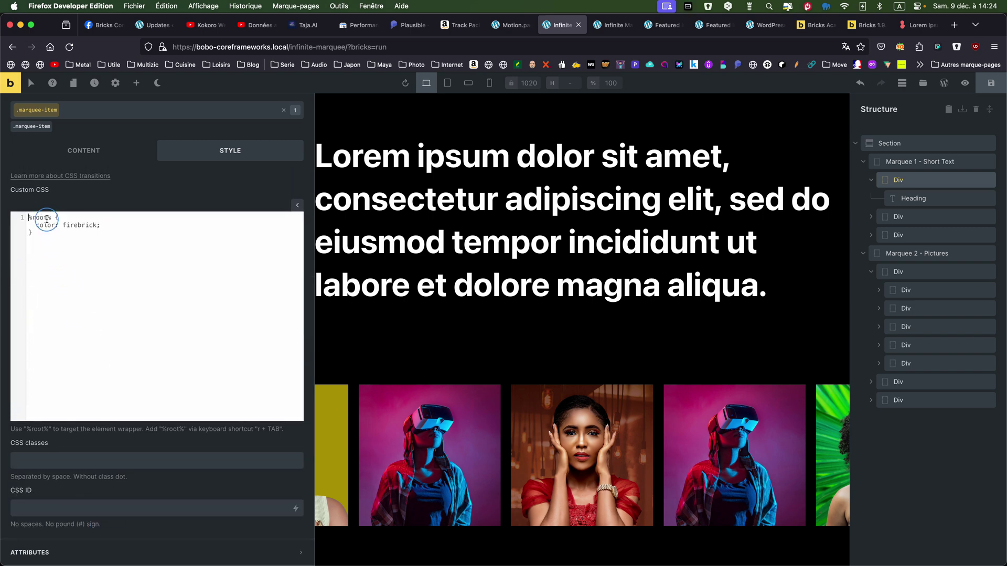
{"action": "type", "text": "root% {   "}
{"action": "type", "text": "white-"}
{"action": "type", "text": "space: nowrap;"}
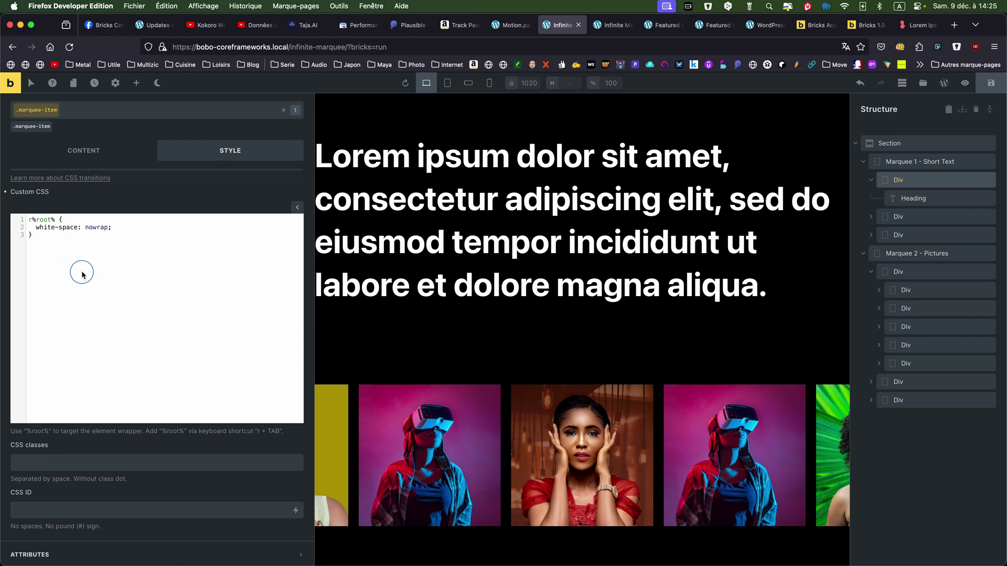
{"action": "scroll", "coordinate": [80, 268], "scroll_direction": "up", "scroll_amount": 1}
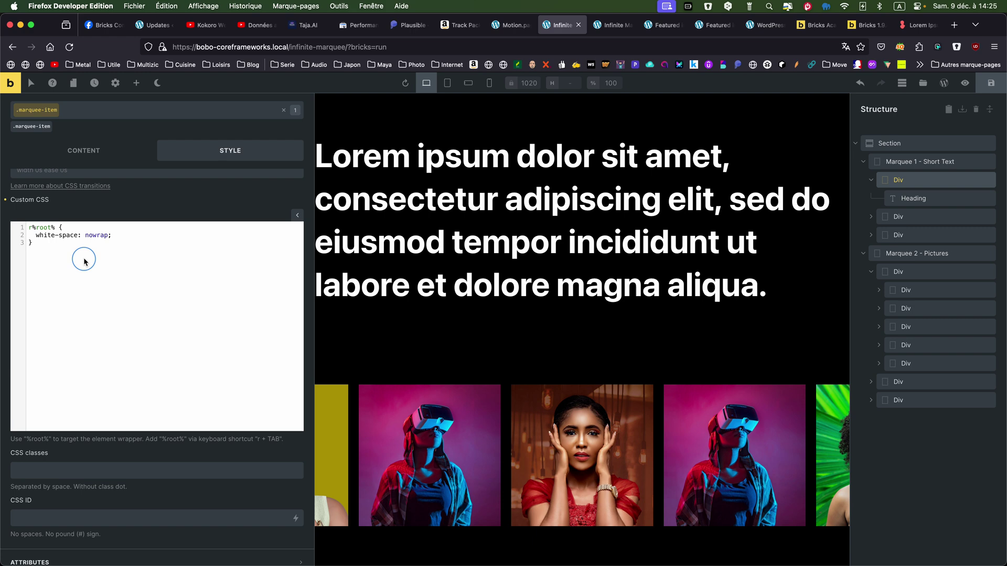
{"action": "left_click", "coordinate": [32, 227]}
{"action": "key", "text": "BackSpace"}
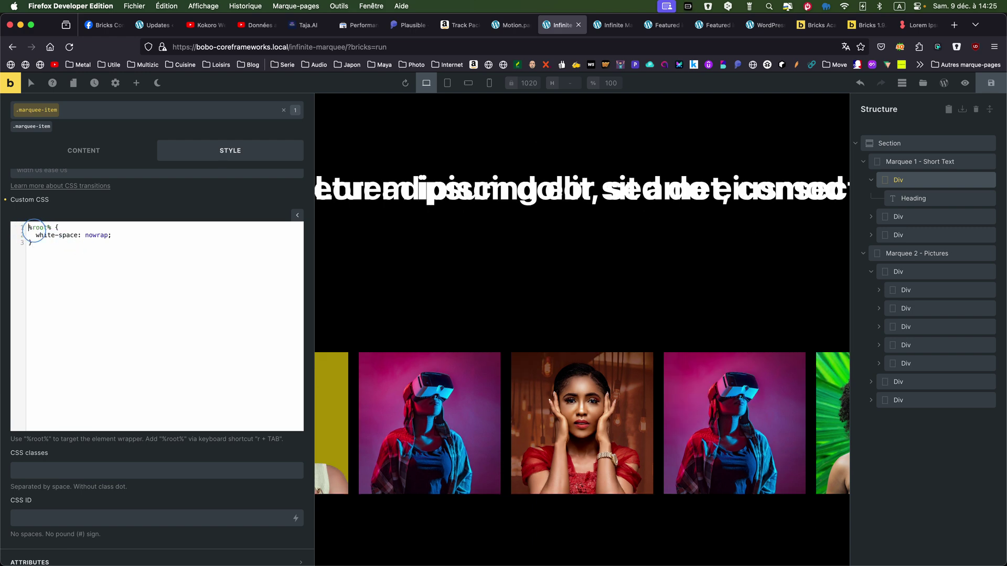
{"action": "left_click", "coordinate": [993, 83]}
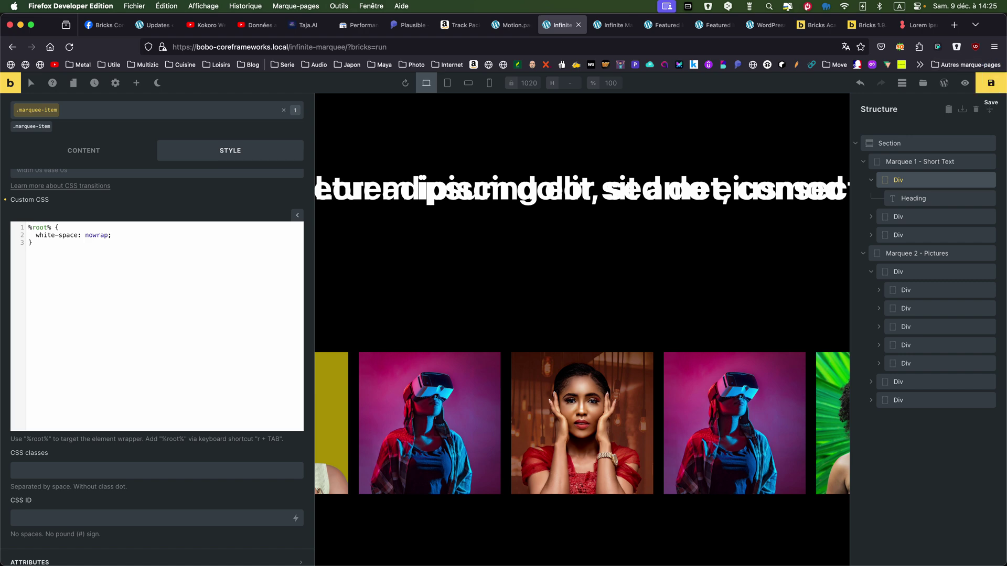
Step: Reload the live marquee page in Firefox to see the one-line lorem heading scroll
{"action": "left_click", "coordinate": [610, 25]}
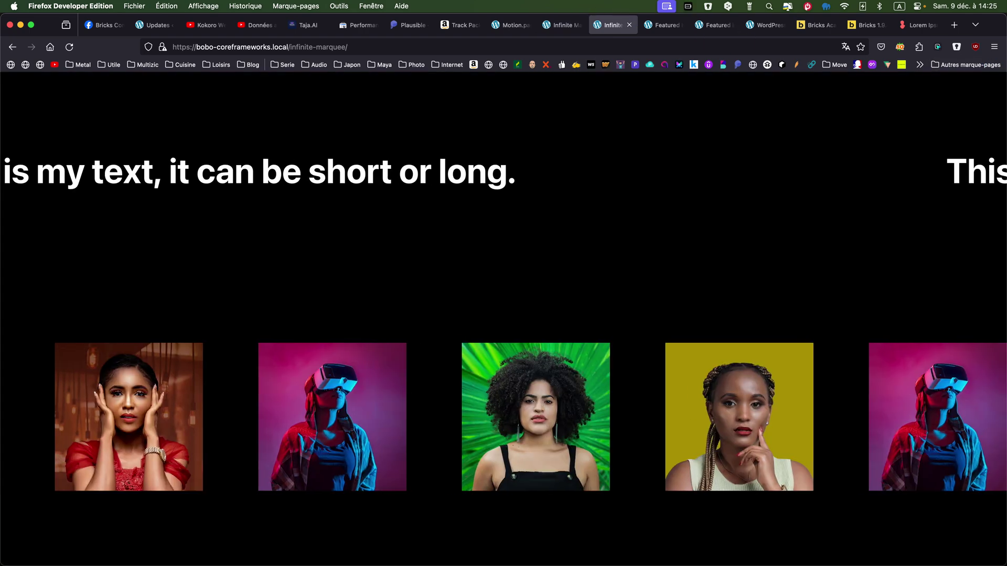
{"action": "left_click", "coordinate": [69, 48]}
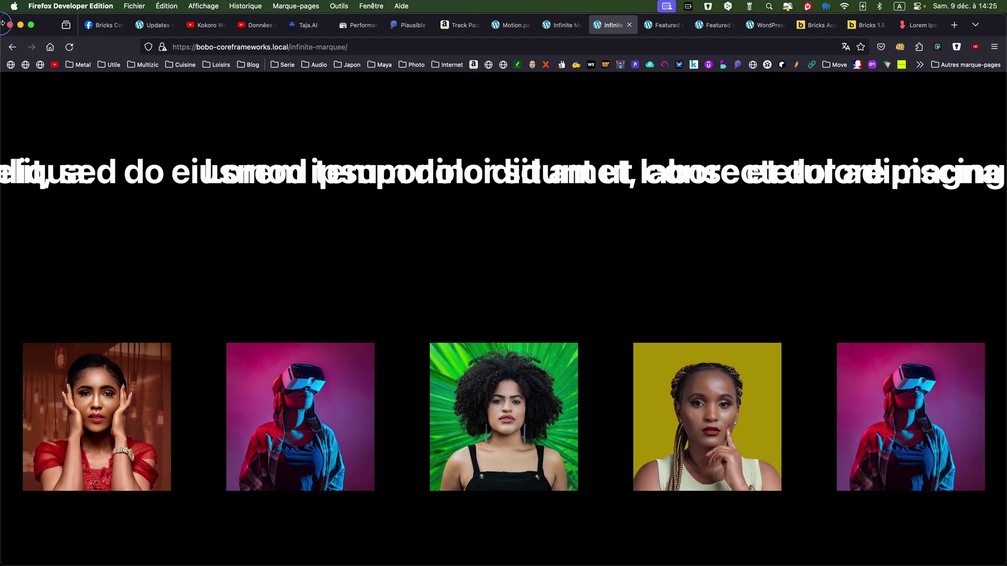
Step: Delete the nowrap rule from the text item's Custom CSS
{"action": "left_click", "coordinate": [560, 25]}
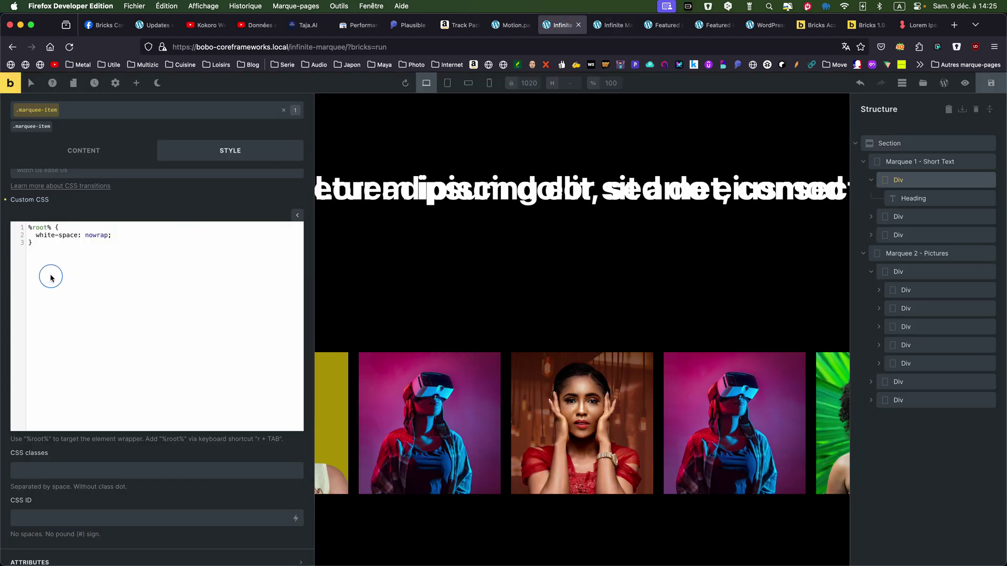
{"action": "left_click", "coordinate": [38, 244]}
{"action": "key", "text": "super+a"}
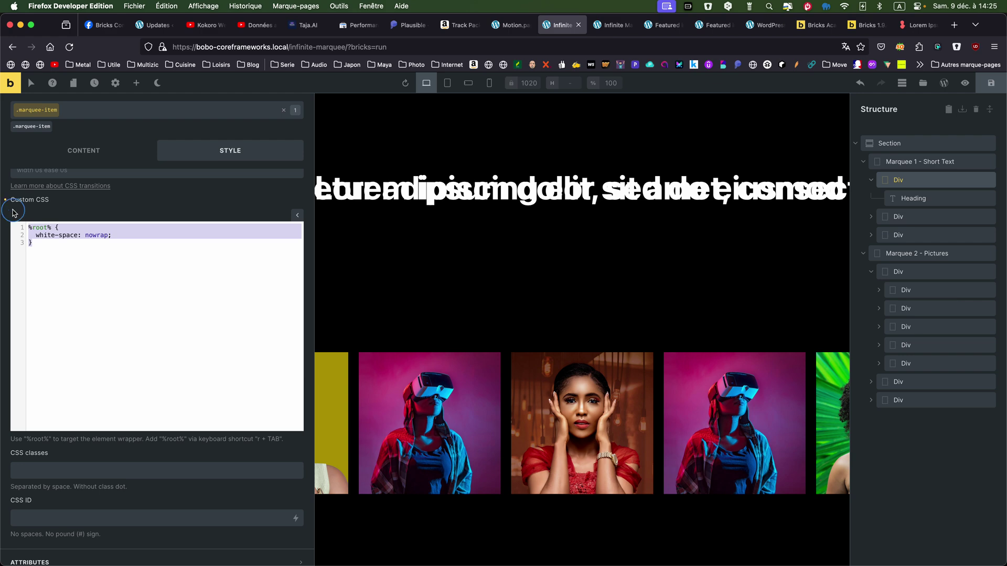
{"action": "key", "text": "super+v"}
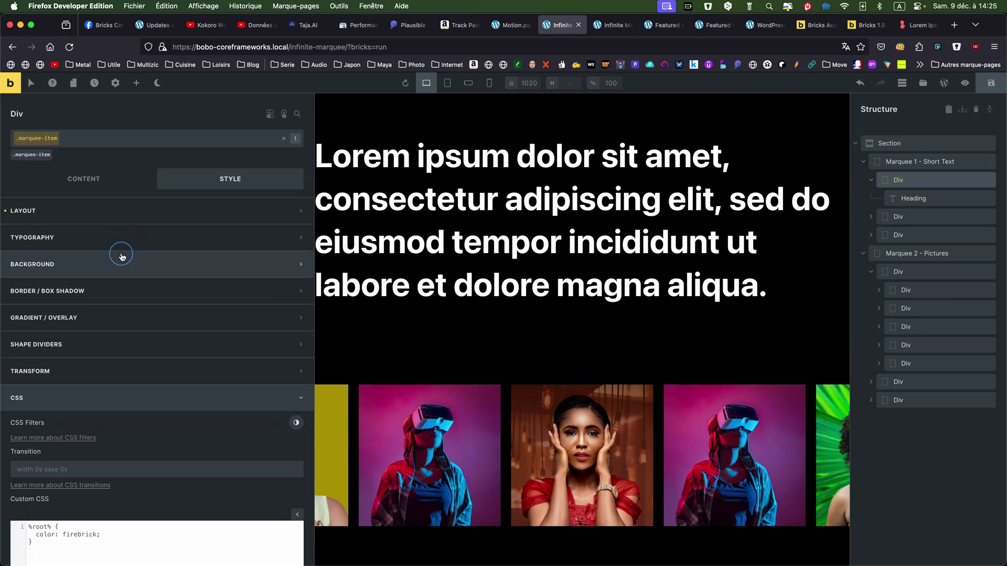
Step: Set the text item's Min. width to min-content and save the page
{"action": "left_click", "coordinate": [85, 236]}
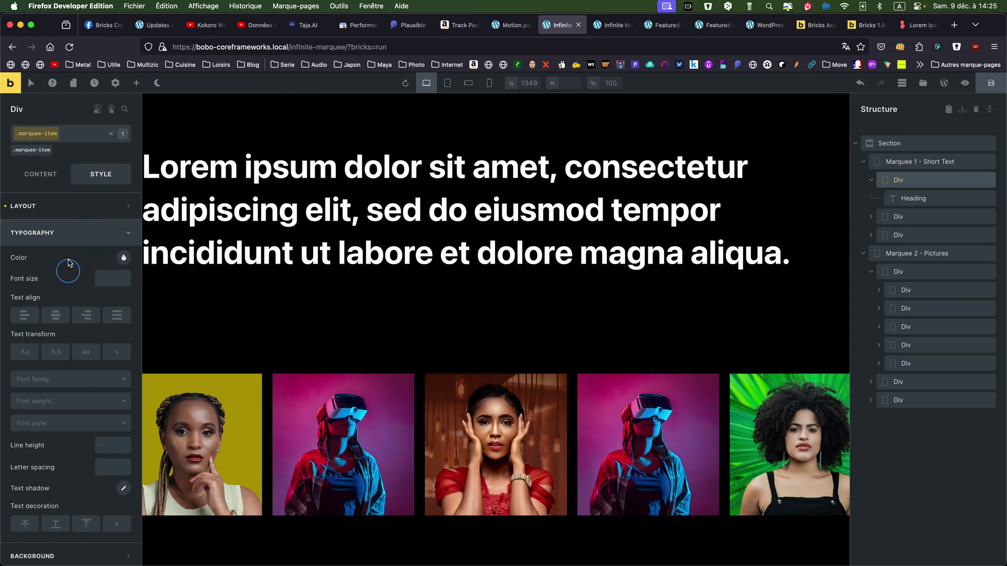
{"action": "left_click", "coordinate": [63, 206]}
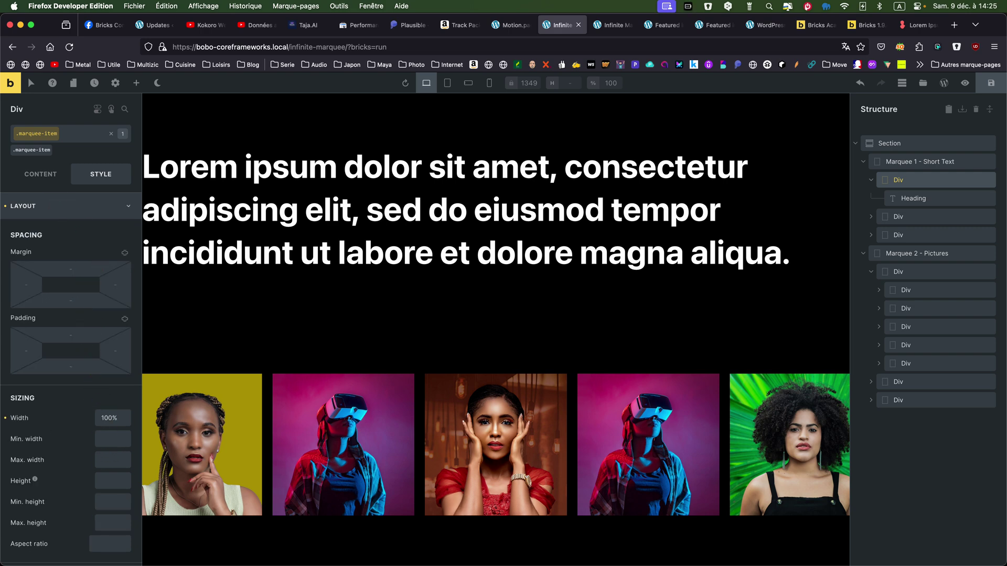
{"action": "left_click", "coordinate": [107, 440]}
{"action": "type", "text": "ma"}
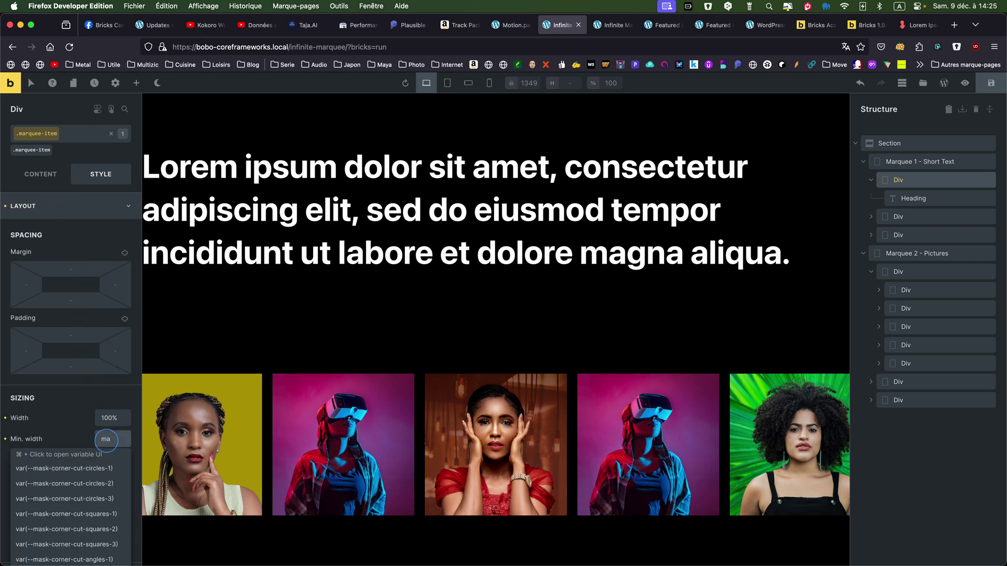
{"action": "type", "text": "in-conten"}
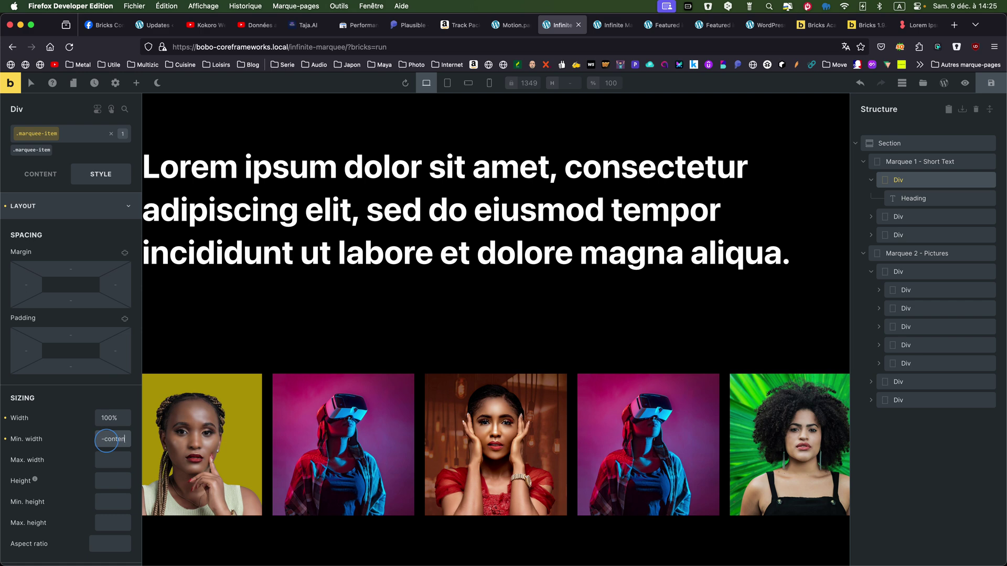
{"action": "type", "text": "t"}
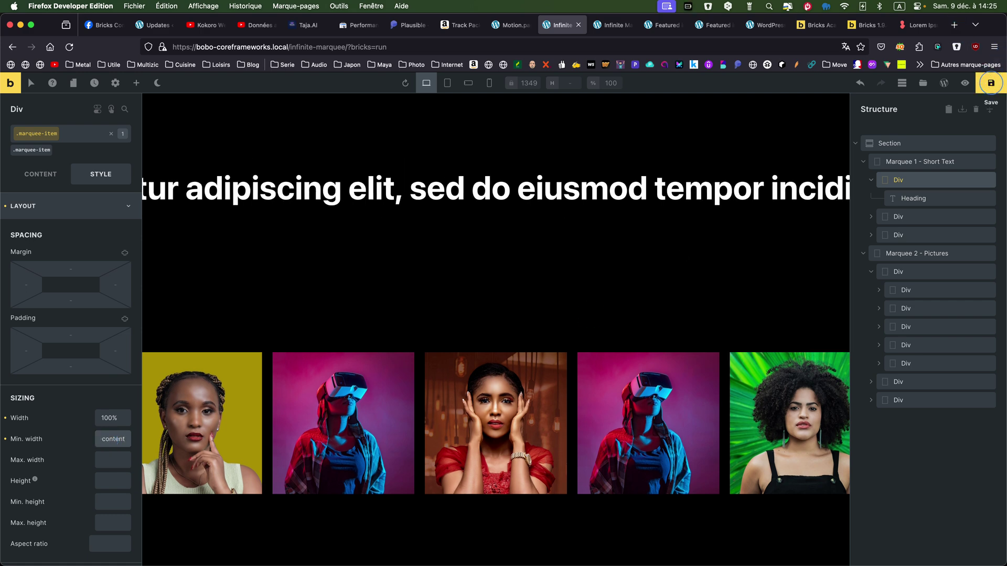
{"action": "left_click", "coordinate": [991, 83]}
Step: Reload the live marquee page and check that the lorem heading scrolls cleanly on one line
{"action": "left_click", "coordinate": [611, 24]}
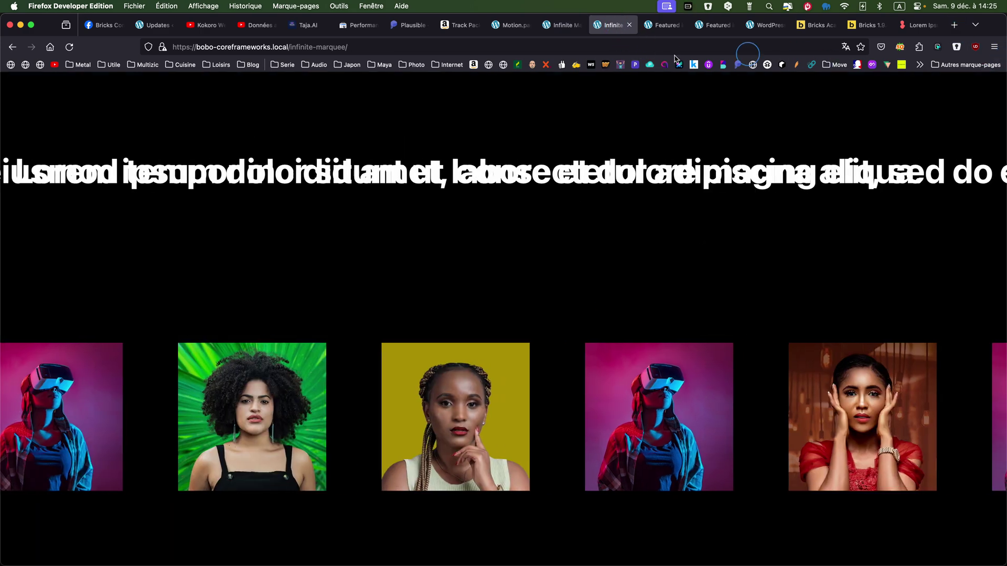
{"action": "left_click", "coordinate": [70, 47]}
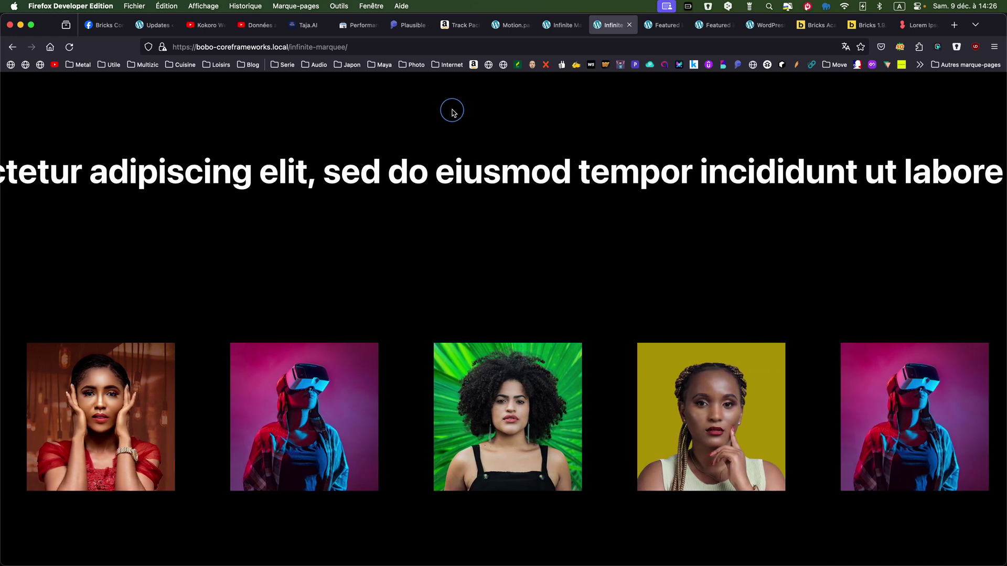
{"action": "left_click", "coordinate": [519, 29]}
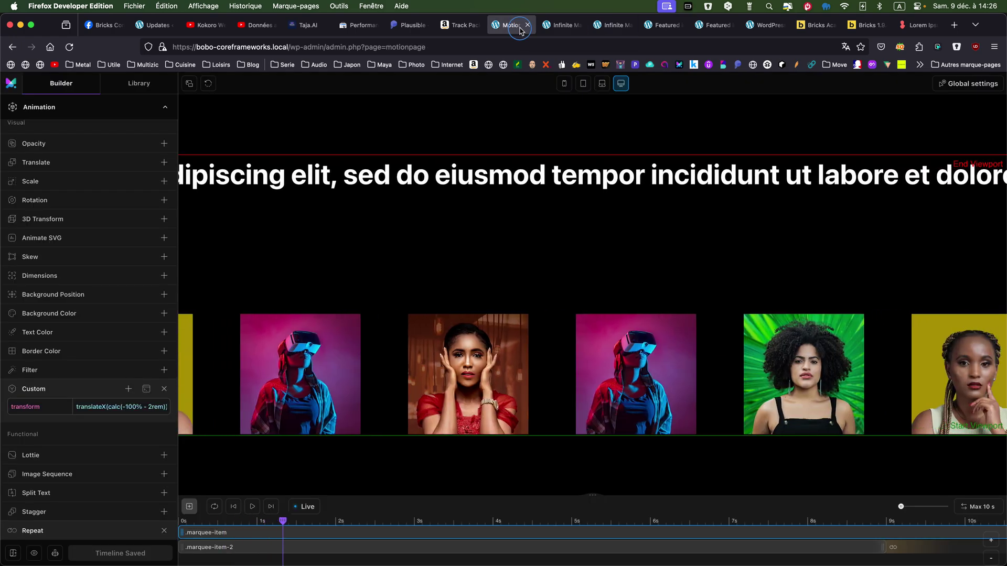
Step: Select the marquee Heading and display its Typography: white colour, 7vh font size, weight 700
{"action": "left_click", "coordinate": [560, 26]}
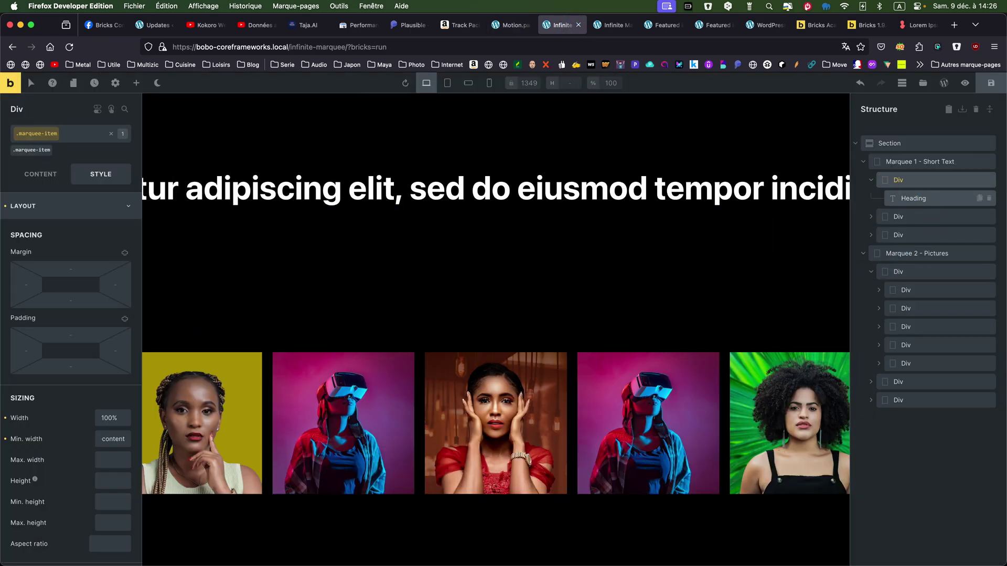
{"action": "left_click", "coordinate": [923, 199]}
{"action": "left_click", "coordinate": [28, 176]}
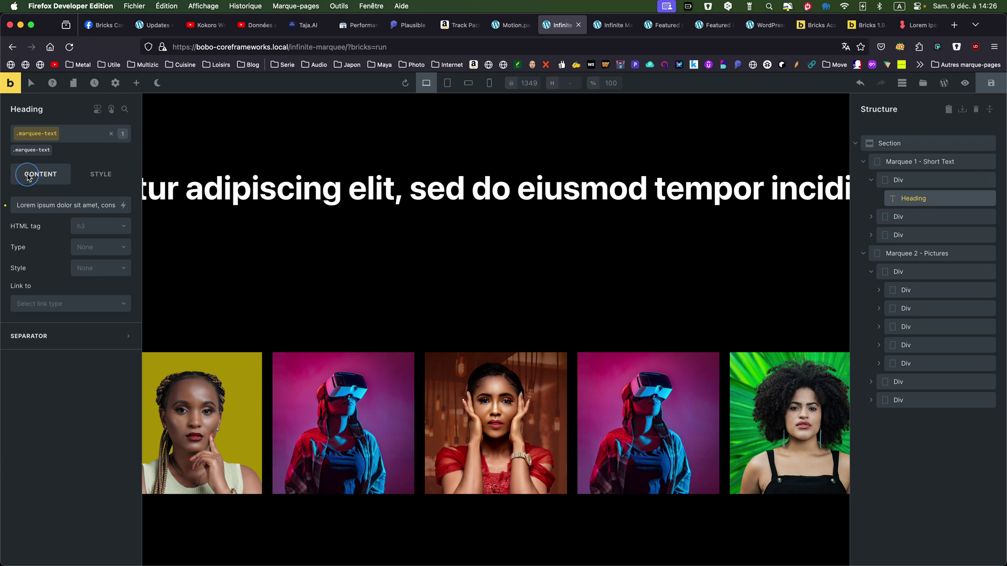
{"action": "left_click", "coordinate": [75, 206]}
{"action": "left_click", "coordinate": [94, 177]}
{"action": "left_click", "coordinate": [83, 242]}
{"action": "left_click", "coordinate": [76, 210]}
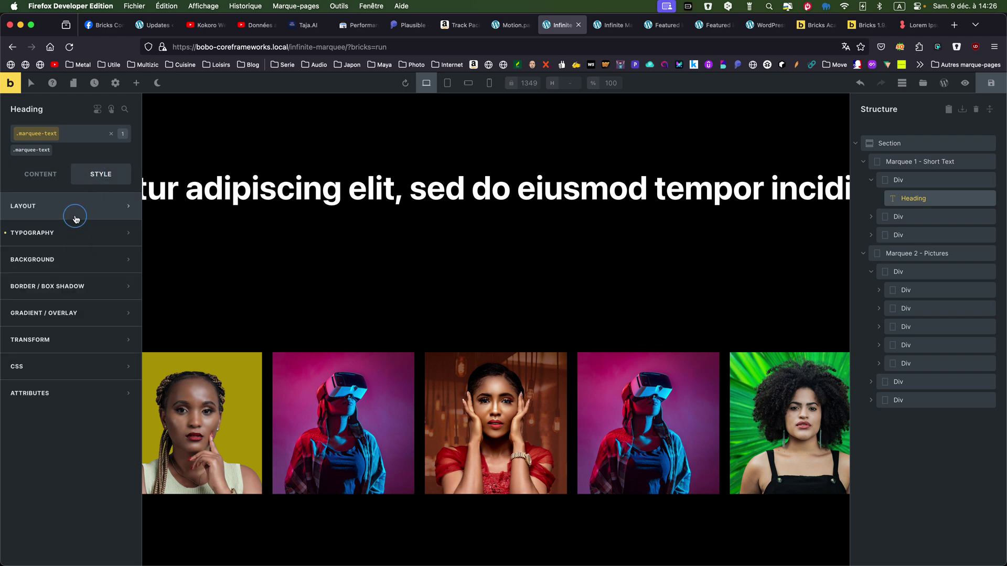
{"action": "left_click", "coordinate": [69, 234]}
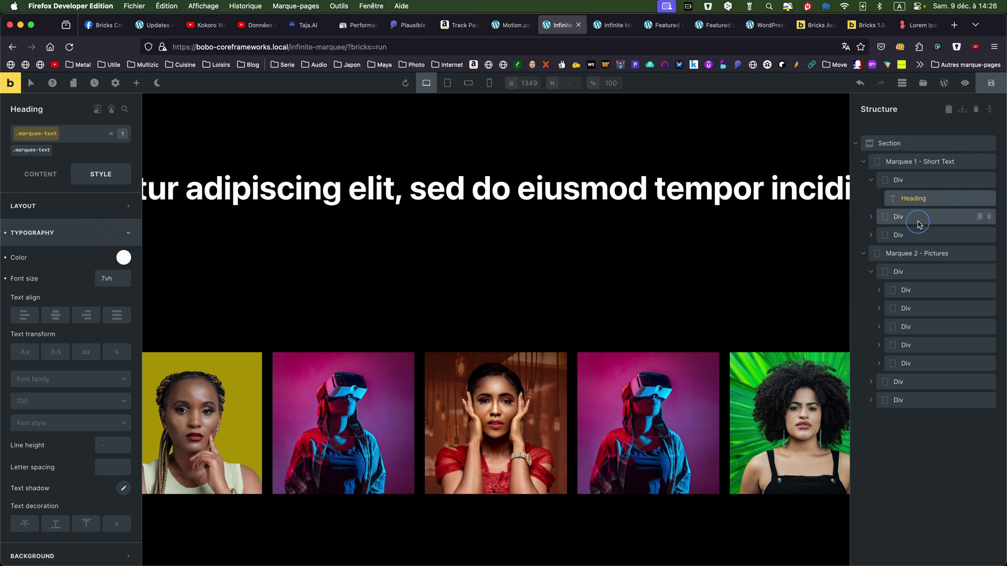
Step: Inspect the Marquee 1 heading items and Marquee 2 picture items, then collapse them to three Divs each
{"action": "left_click", "coordinate": [871, 182]}
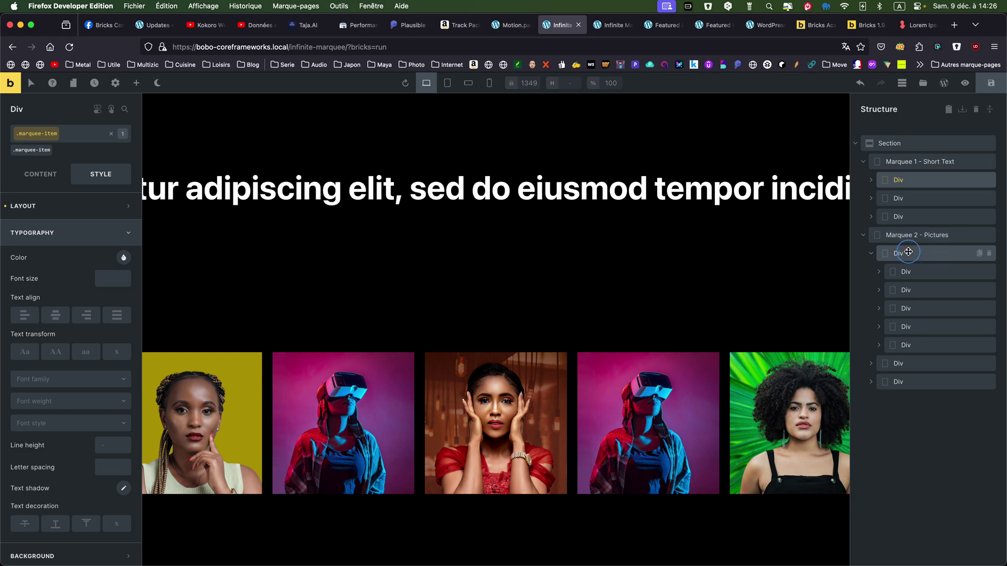
{"action": "left_click", "coordinate": [908, 252]}
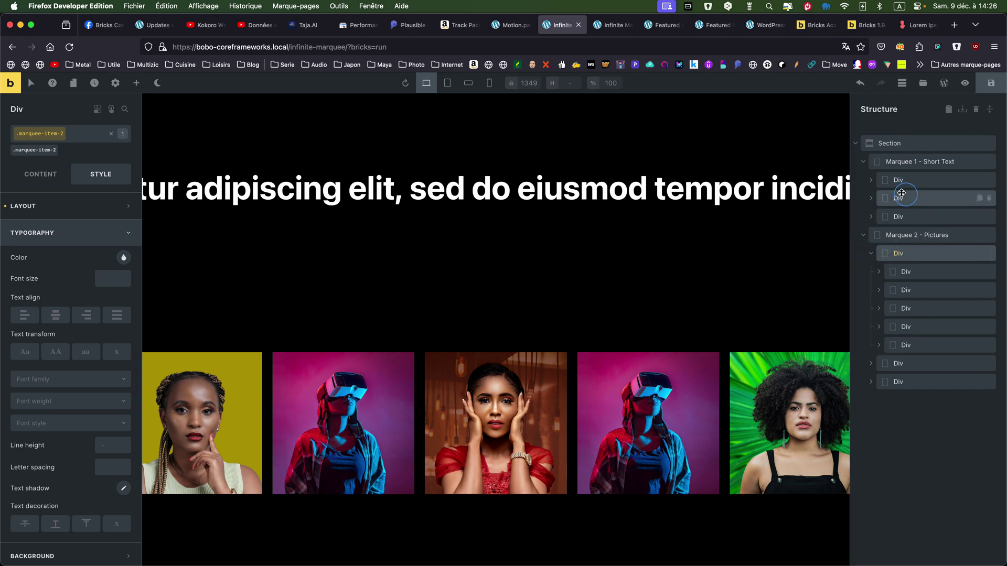
{"action": "left_click", "coordinate": [870, 181]}
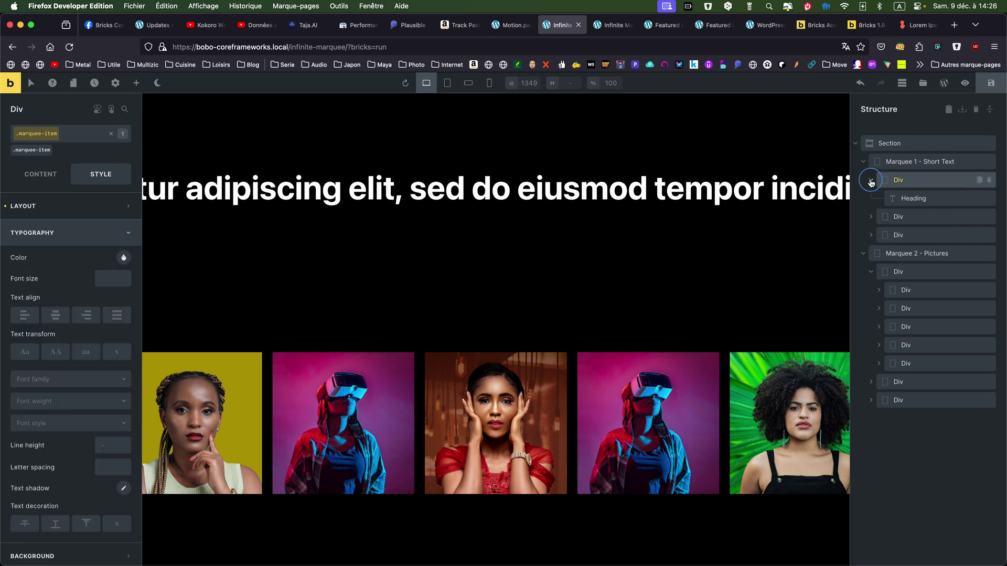
{"action": "left_click", "coordinate": [912, 198]}
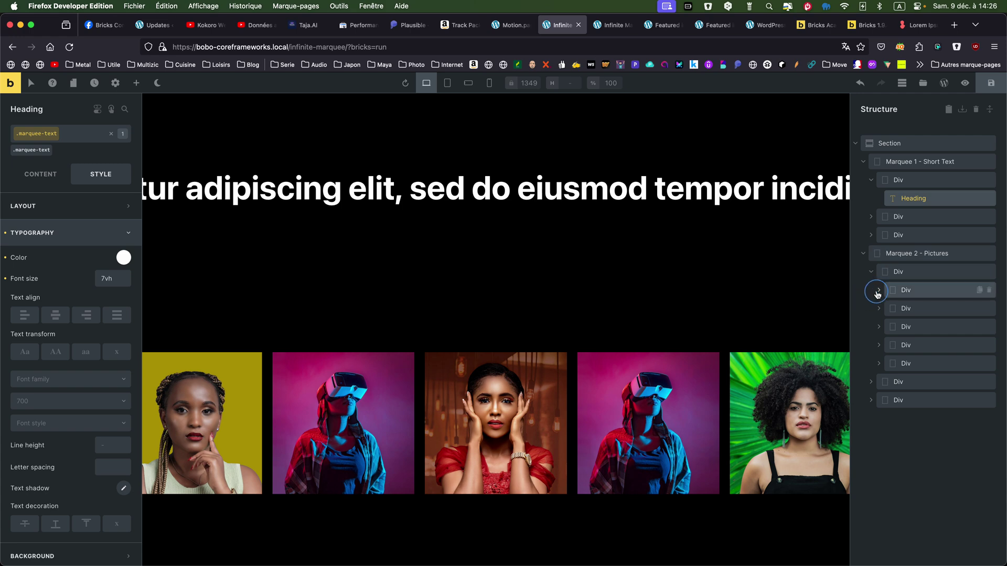
{"action": "left_click", "coordinate": [879, 293]}
{"action": "mouse_move", "coordinate": [881, 300]}
{"action": "left_mouse_down"}
{"action": "mouse_move", "coordinate": [879, 288]}
{"action": "mouse_move", "coordinate": [881, 330]}
{"action": "mouse_move", "coordinate": [887, 271]}
{"action": "mouse_move", "coordinate": [891, 294]}
{"action": "left_mouse_up"}
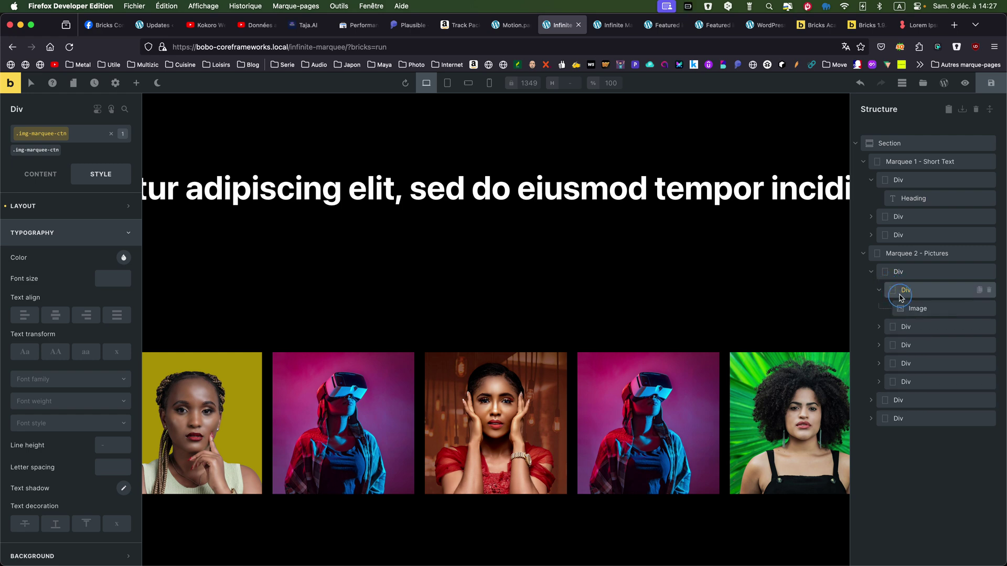
{"action": "left_click", "coordinate": [880, 293]}
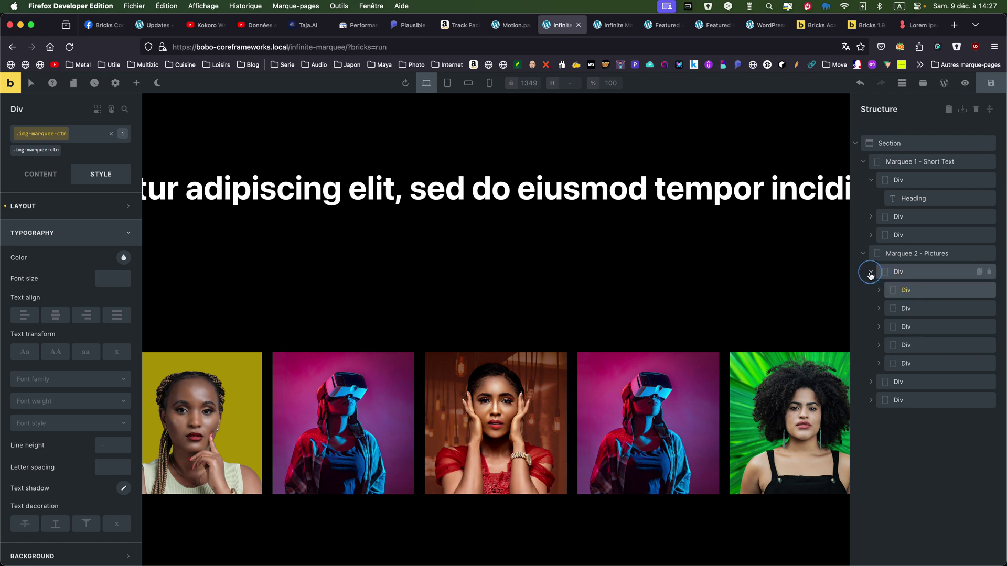
{"action": "left_click", "coordinate": [871, 272]}
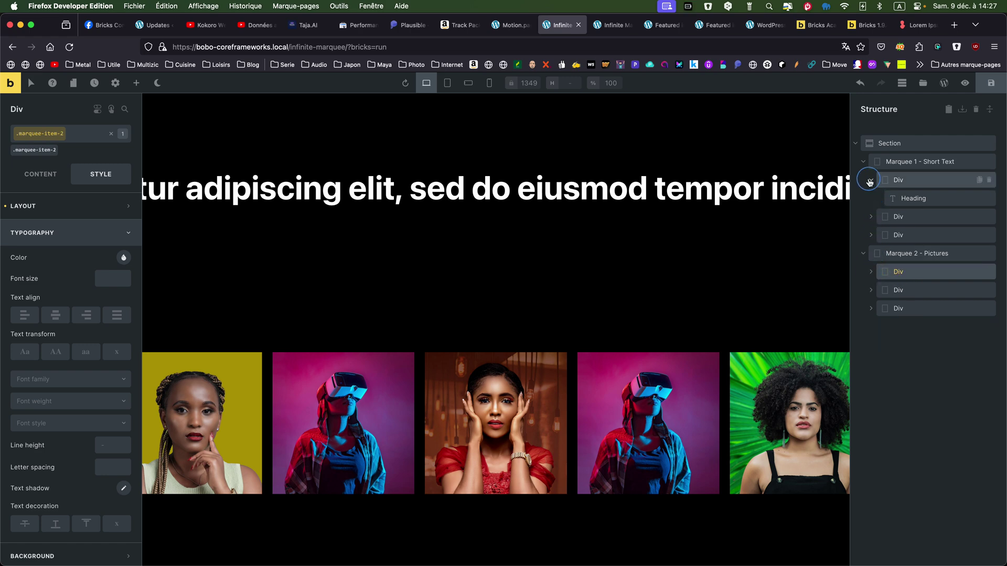
{"action": "left_click", "coordinate": [871, 180]}
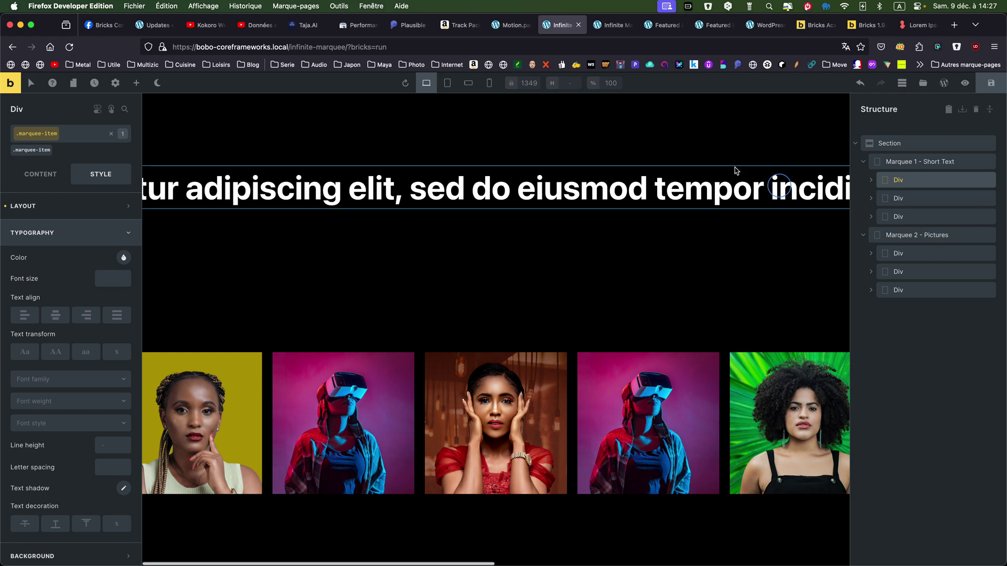
Step: Review the ScrollTrigger settings and the .marquee-item To transform translateX(calc(-100% - 2rem))
{"action": "left_click", "coordinate": [512, 27]}
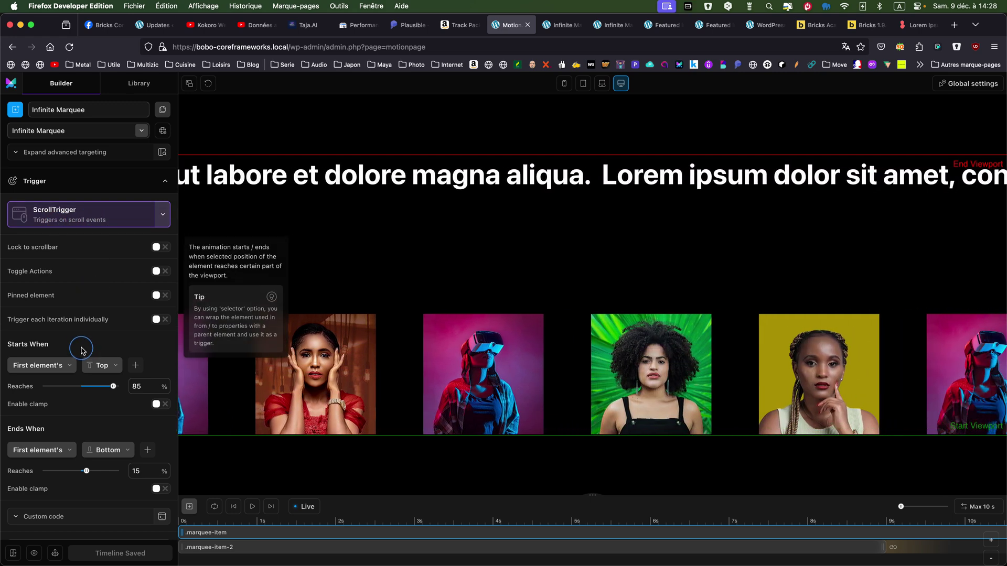
{"action": "scroll", "coordinate": [84, 315], "scroll_direction": "down", "scroll_amount": 5}
{"action": "scroll", "coordinate": [81, 356], "scroll_direction": "down", "scroll_amount": 1}
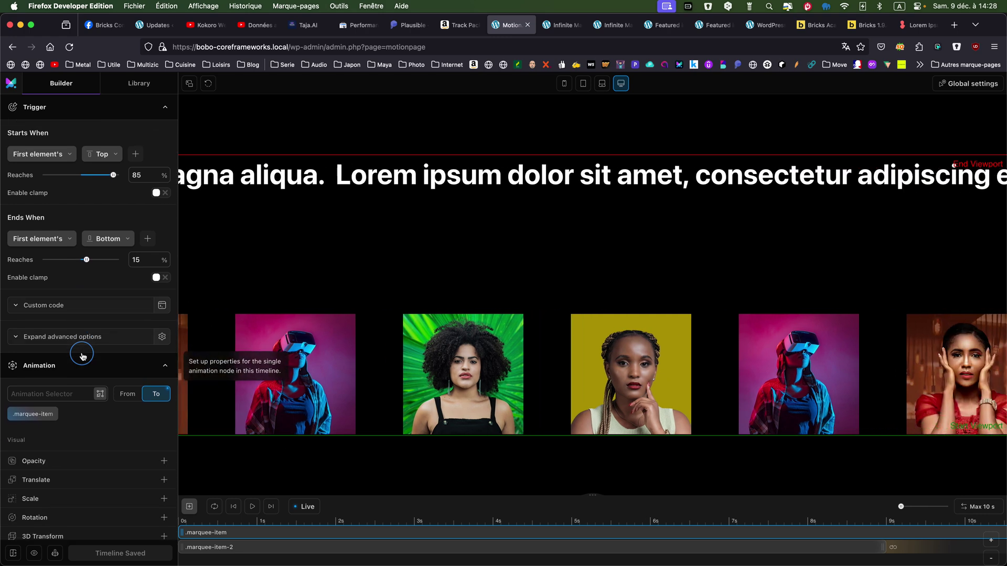
{"action": "scroll", "coordinate": [82, 357], "scroll_direction": "down", "scroll_amount": 6}
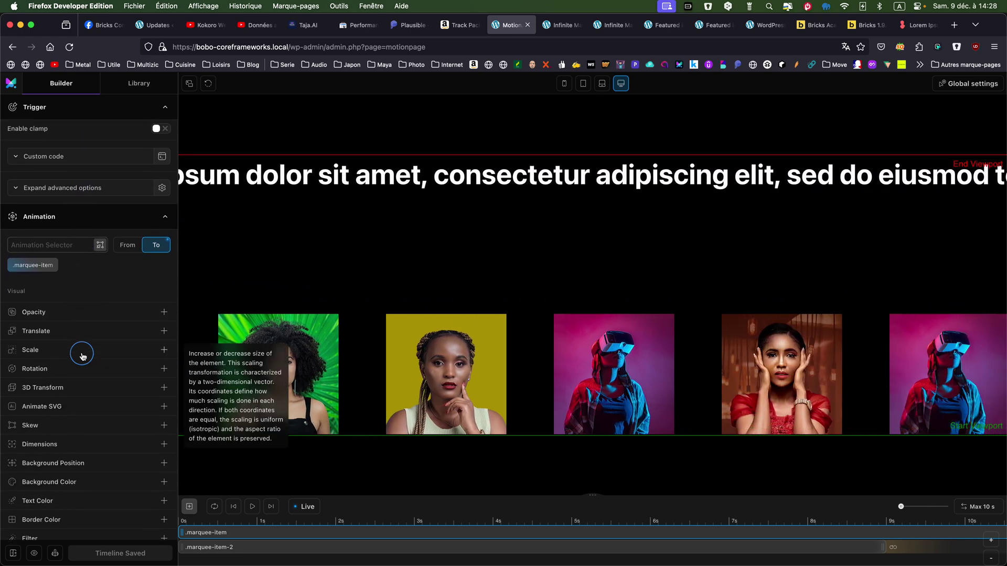
{"action": "mouse_move", "coordinate": [46, 199]}
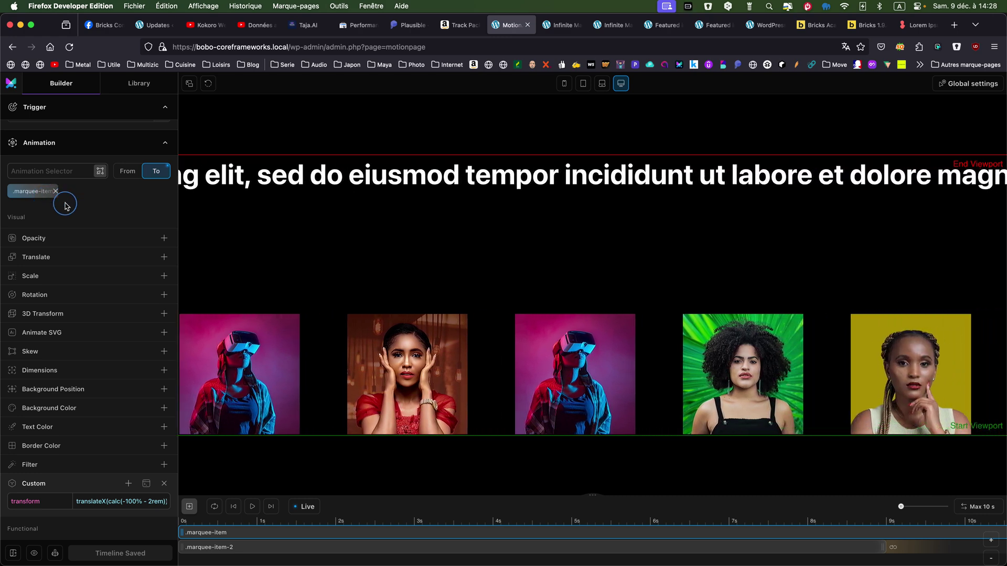
{"action": "left_click", "coordinate": [127, 171]}
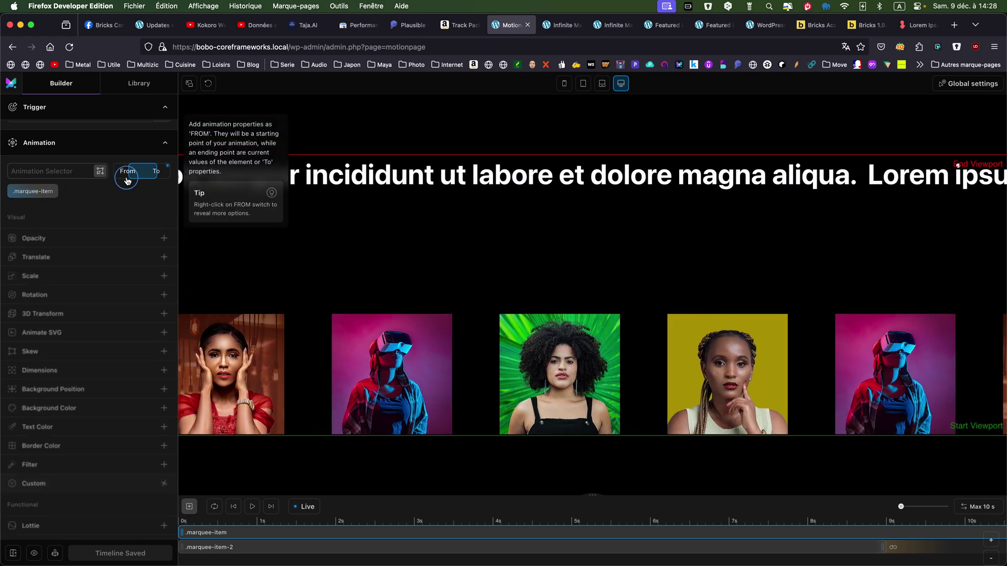
{"action": "left_click", "coordinate": [156, 171]}
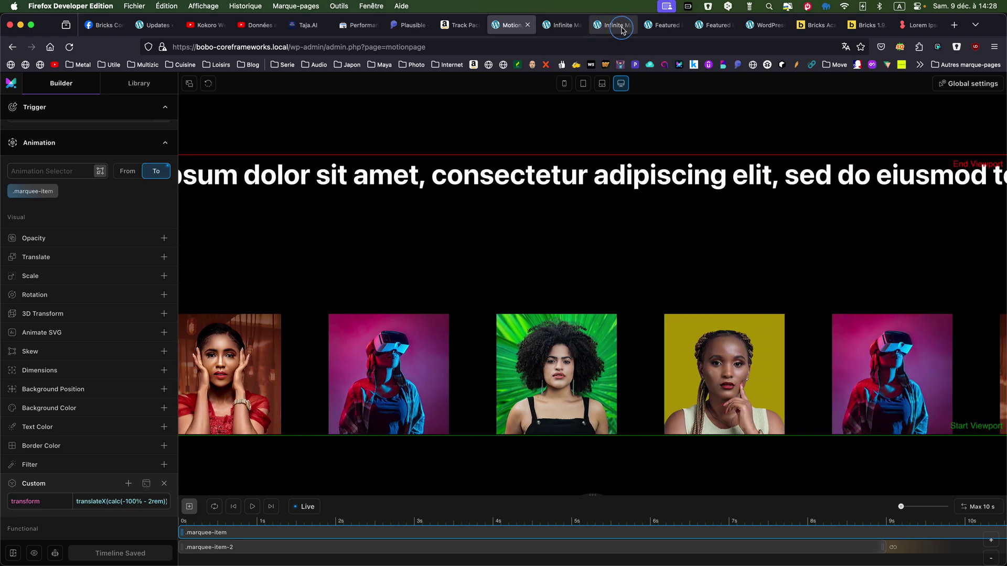
{"action": "left_click", "coordinate": [562, 24]}
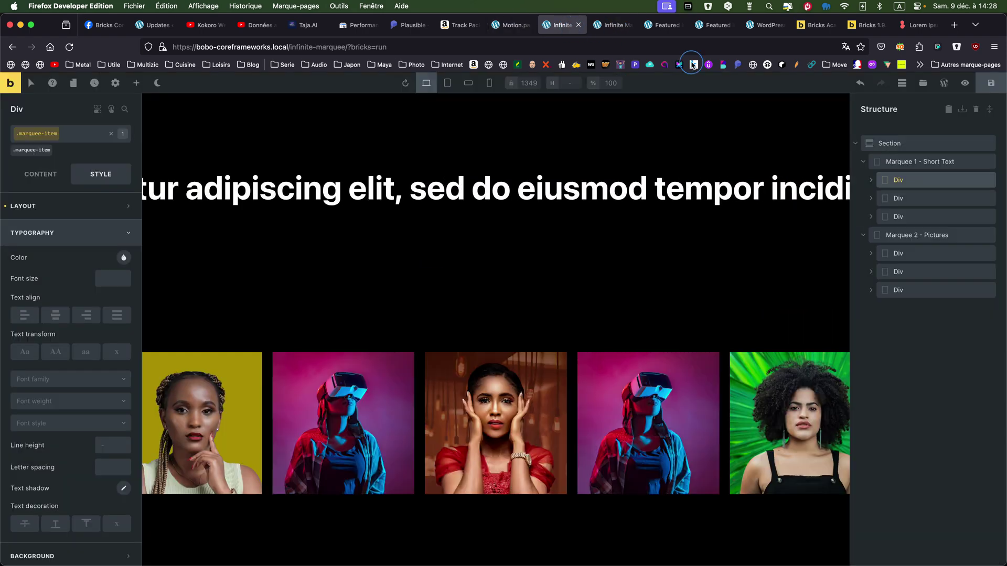
{"action": "left_click", "coordinate": [917, 162]}
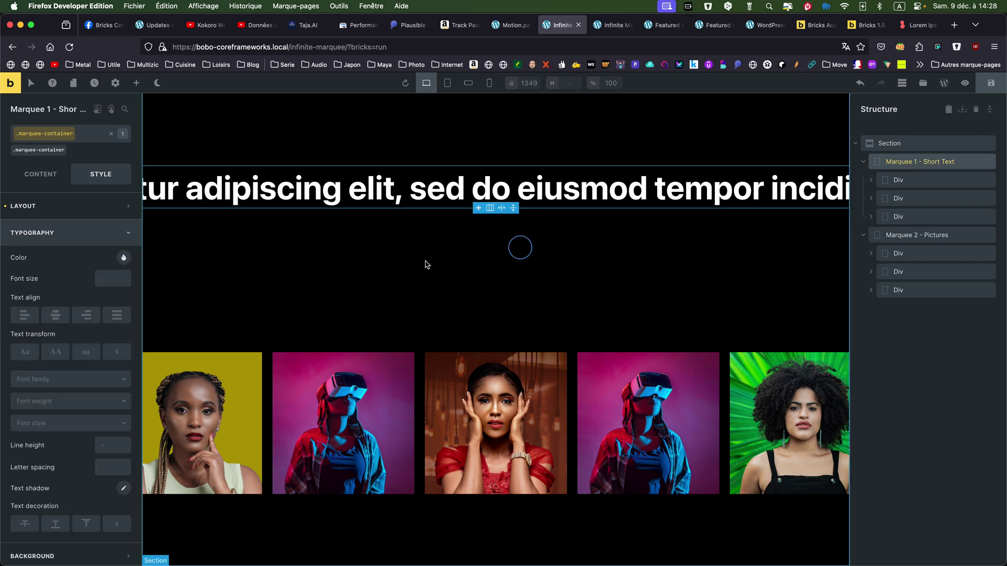
{"action": "scroll", "coordinate": [56, 240], "scroll_direction": "down", "scroll_amount": 3}
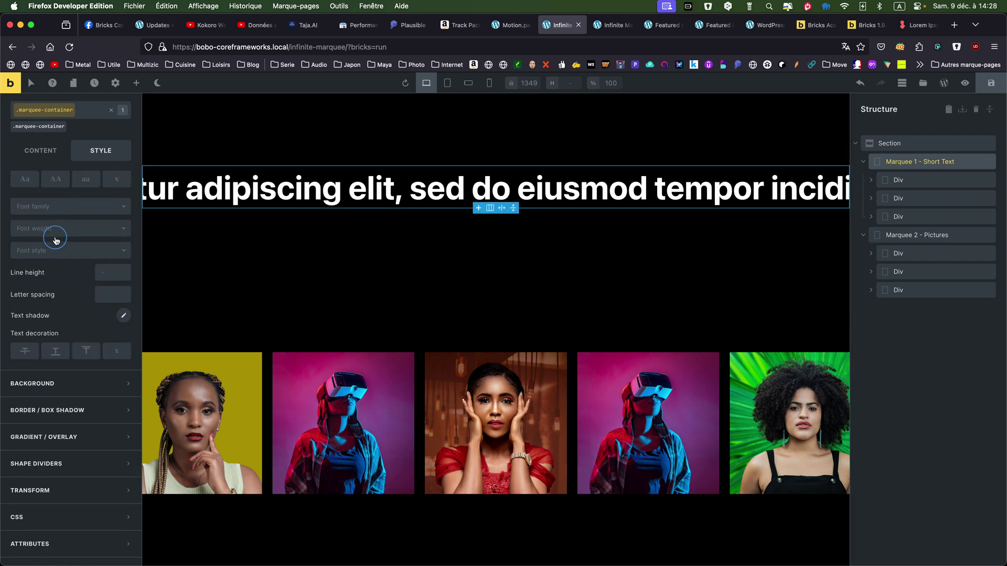
{"action": "scroll", "coordinate": [56, 241], "scroll_direction": "up", "scroll_amount": 1}
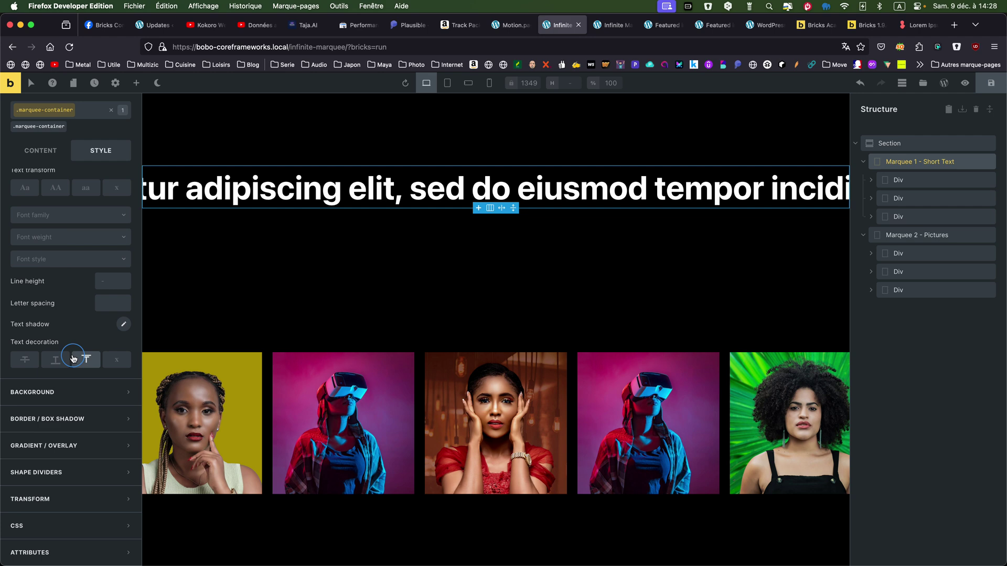
{"action": "scroll", "coordinate": [72, 353], "scroll_direction": "up", "scroll_amount": 3}
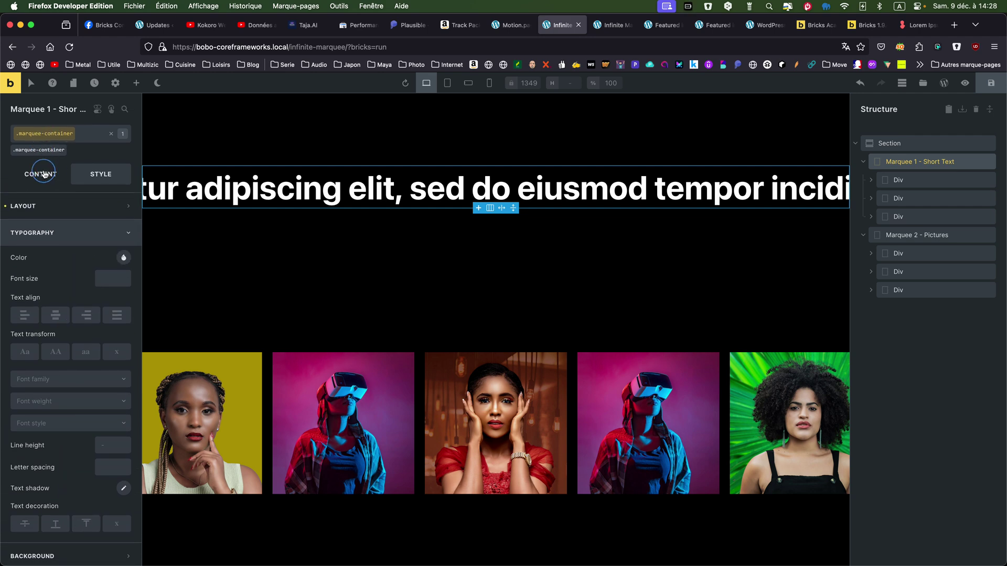
{"action": "left_click", "coordinate": [41, 174]}
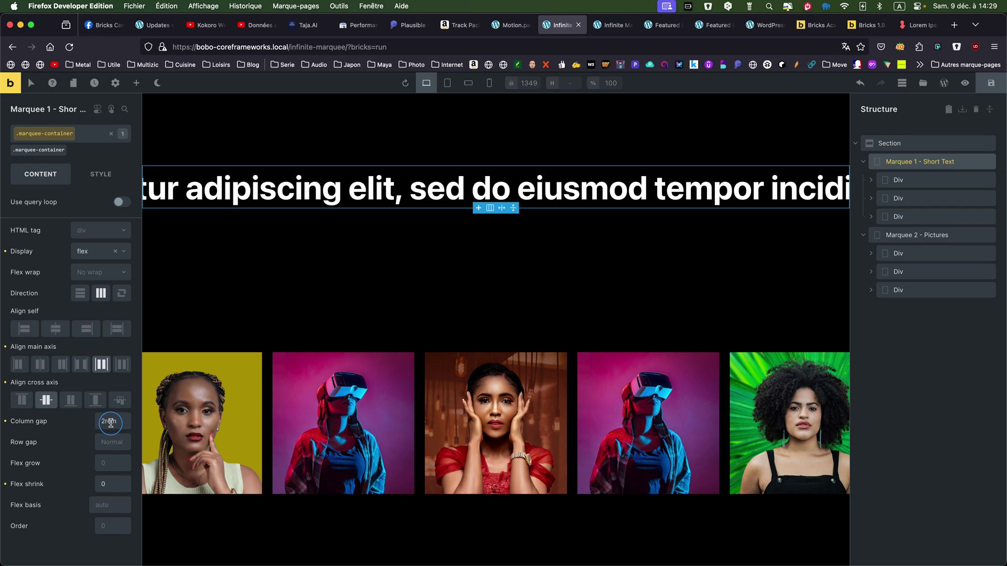
{"action": "left_click", "coordinate": [510, 24]}
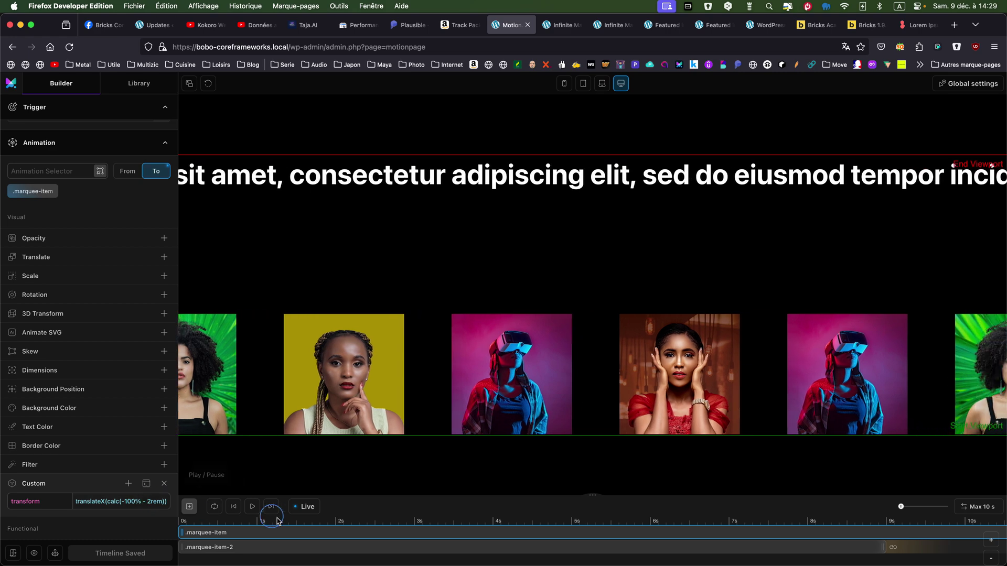
{"action": "left_click", "coordinate": [492, 547]}
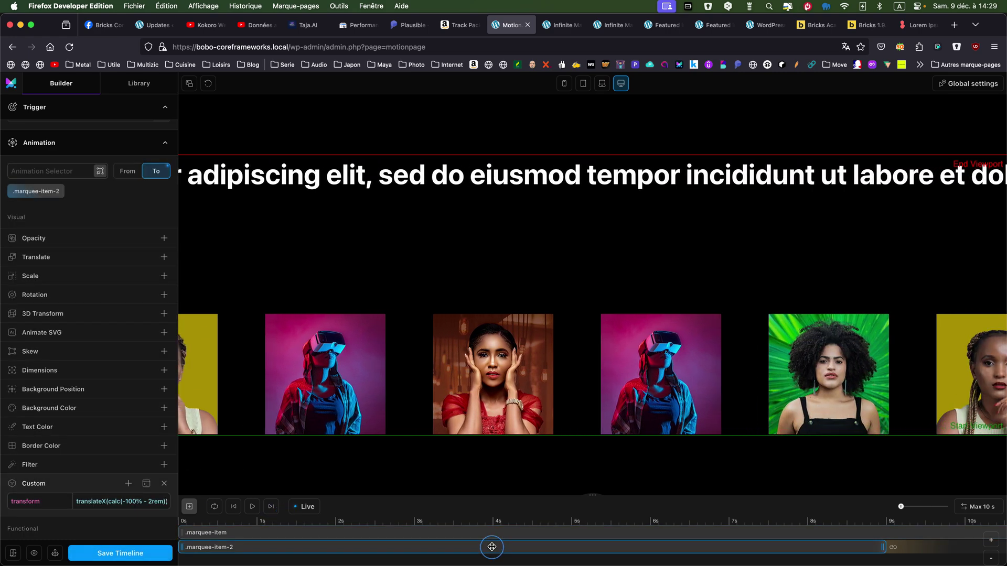
{"action": "left_click", "coordinate": [409, 533]}
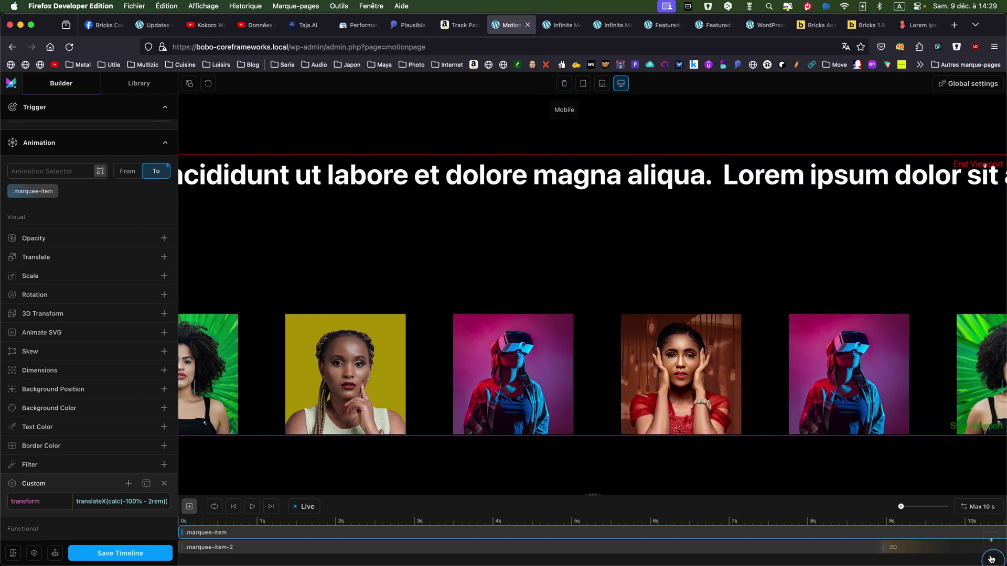
Step: Stretch the .marquee-item and .marquee-item-2 timeline bars to about 14.9 seconds each
{"action": "left_click_drag", "start_coordinate": [976, 546], "coordinate": [554, 533]}
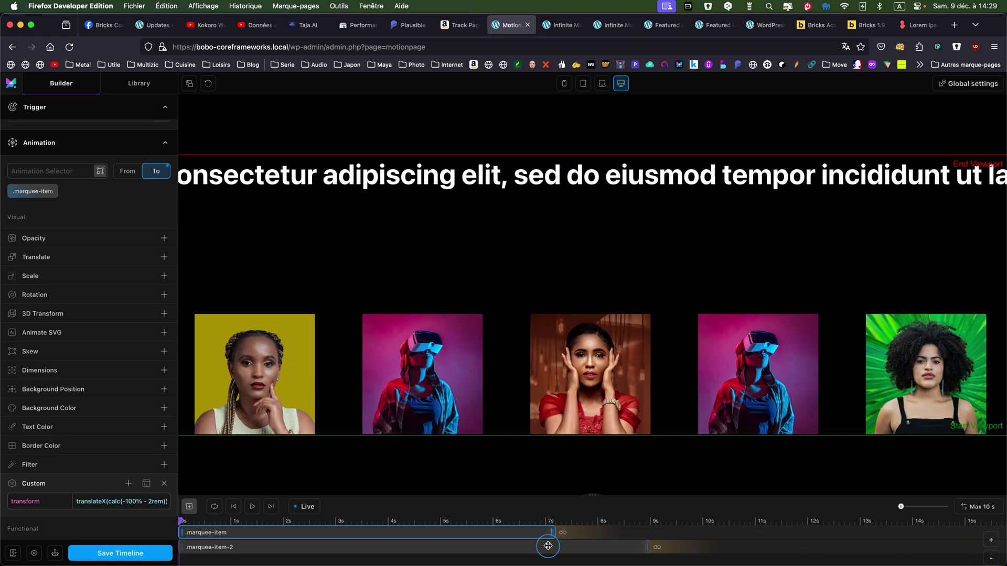
{"action": "left_click_drag", "start_coordinate": [646, 547], "coordinate": [440, 556]}
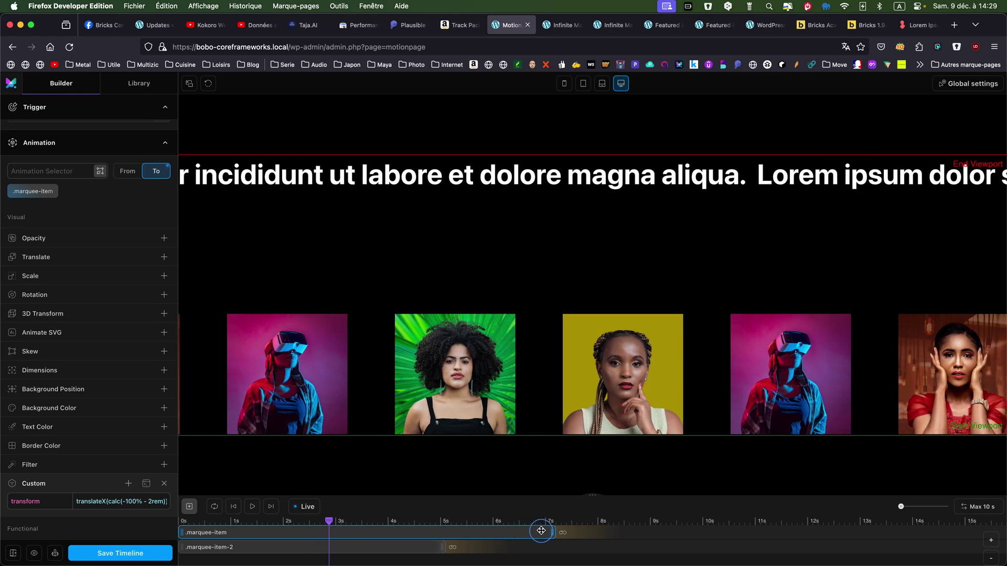
{"action": "left_click_drag", "start_coordinate": [552, 531], "coordinate": [959, 532]}
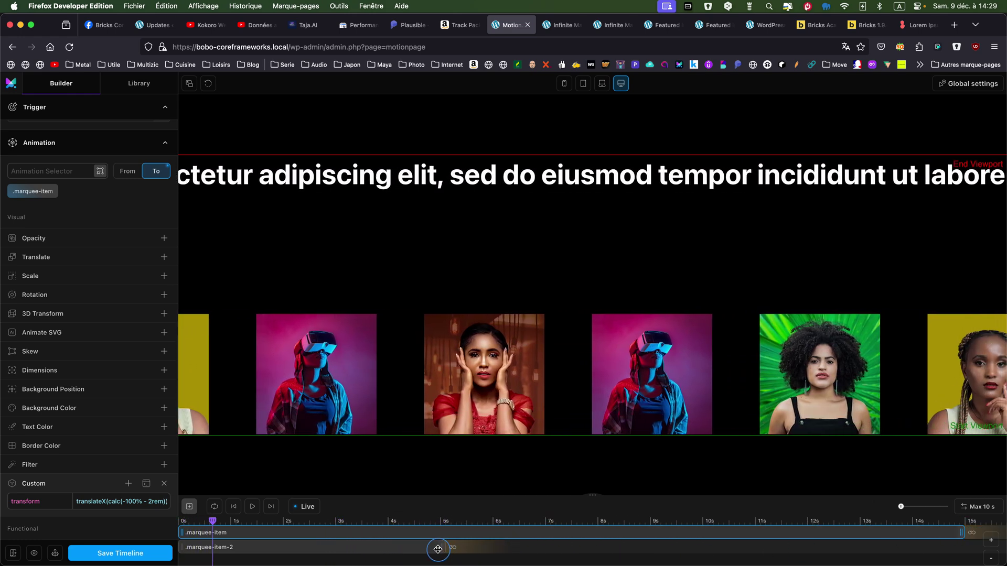
{"action": "left_click_drag", "start_coordinate": [440, 549], "coordinate": [959, 547]}
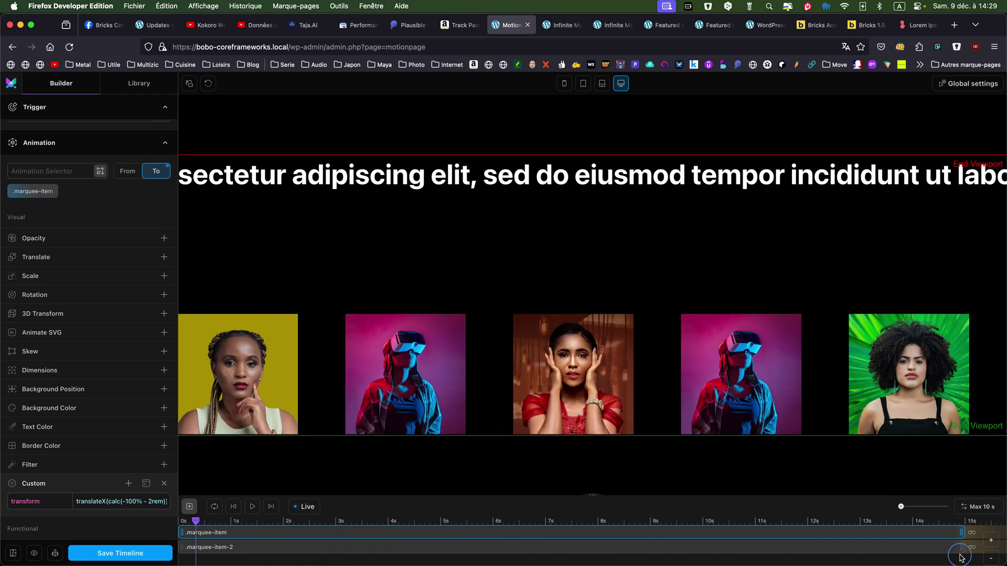